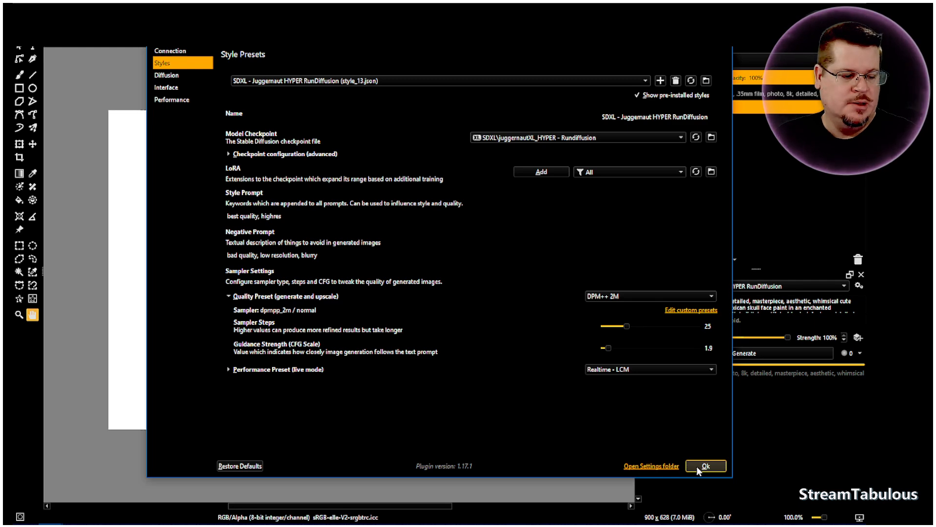
# - Accept the style settings with the DPM++ 2M quality preset and generate a first image from the jester prompt
pyautogui.click(706, 466)
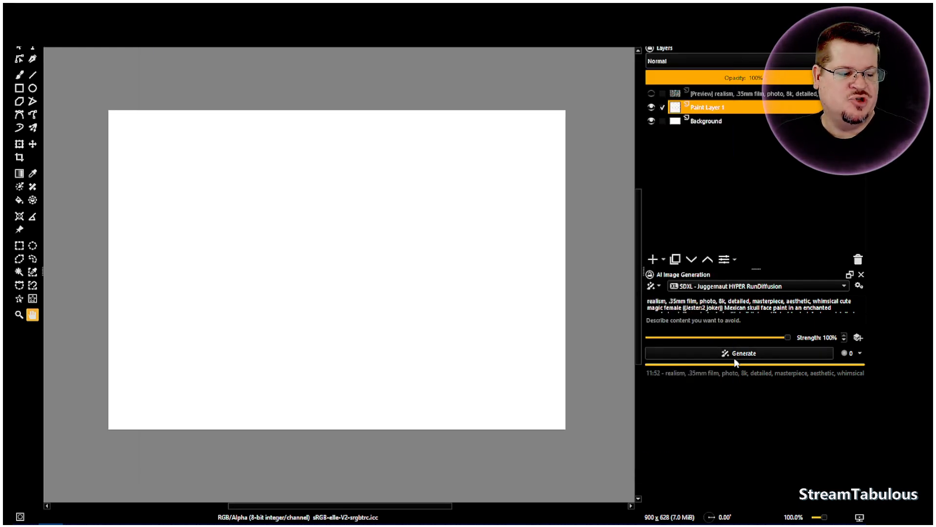
pyautogui.click(739, 355)
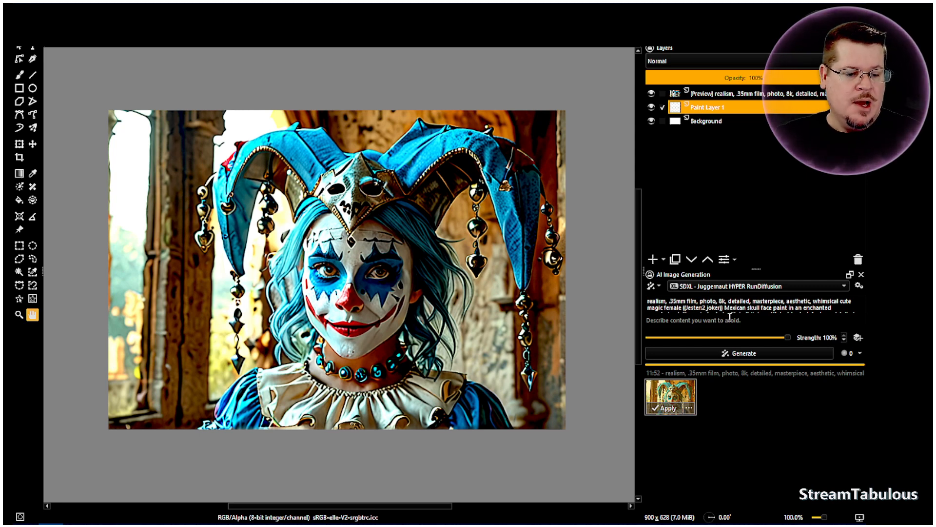
# - Change the style's quality preset to Lightning Lora - Euler Ancestral and generate a new image
pyautogui.click(859, 285)
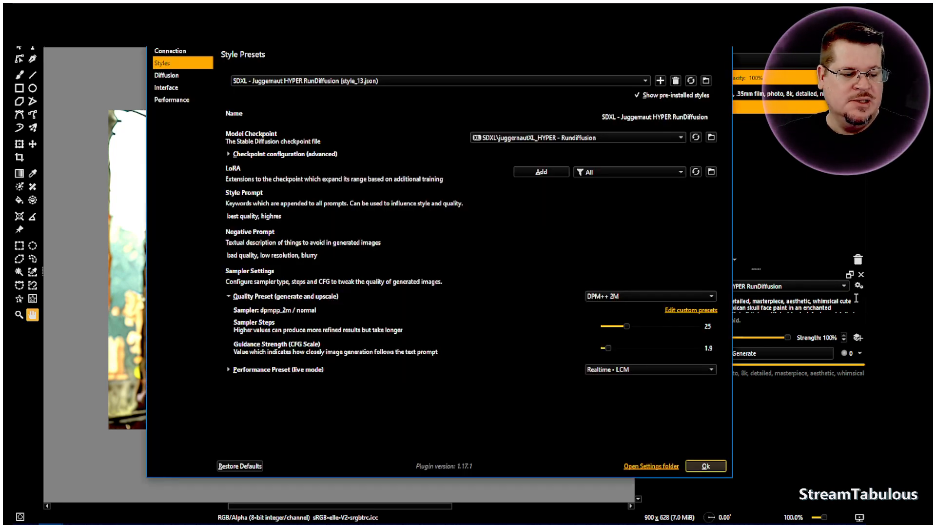
pyautogui.click(638, 295)
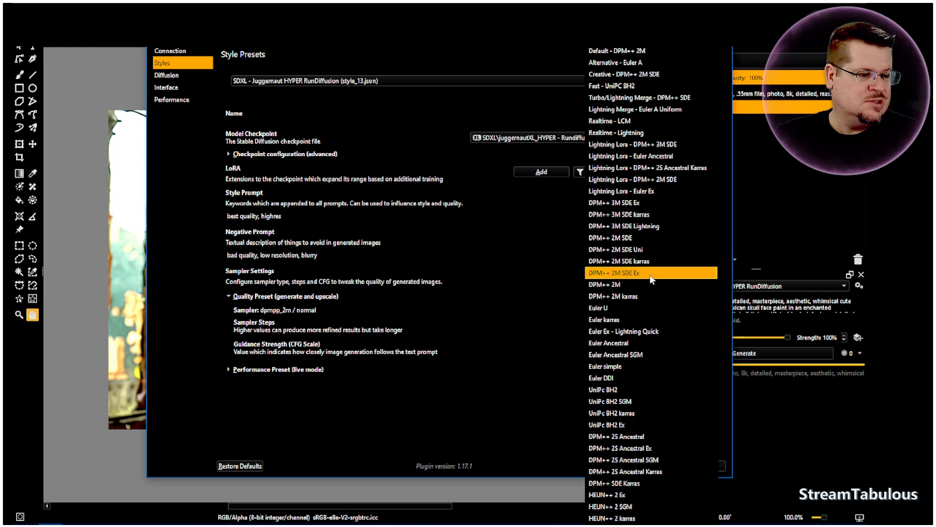
pyautogui.click(653, 156)
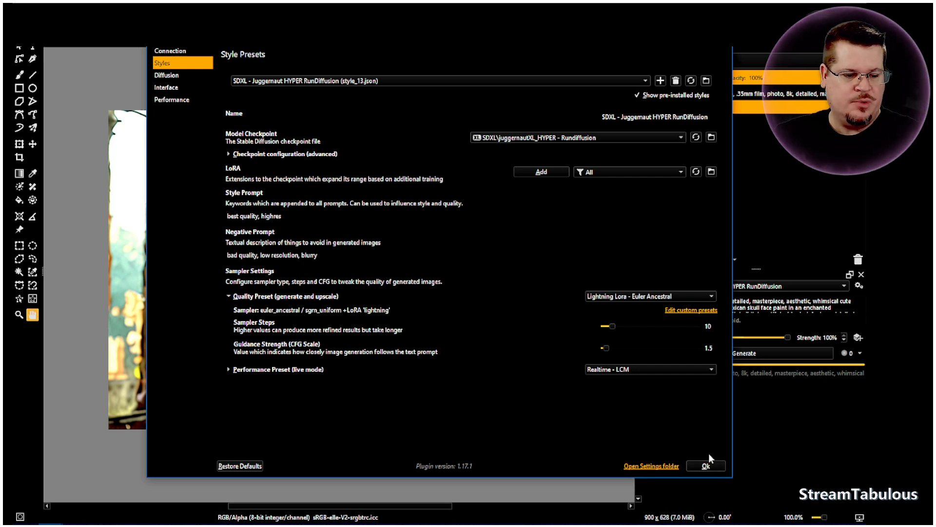
pyautogui.click(699, 467)
pyautogui.click(735, 353)
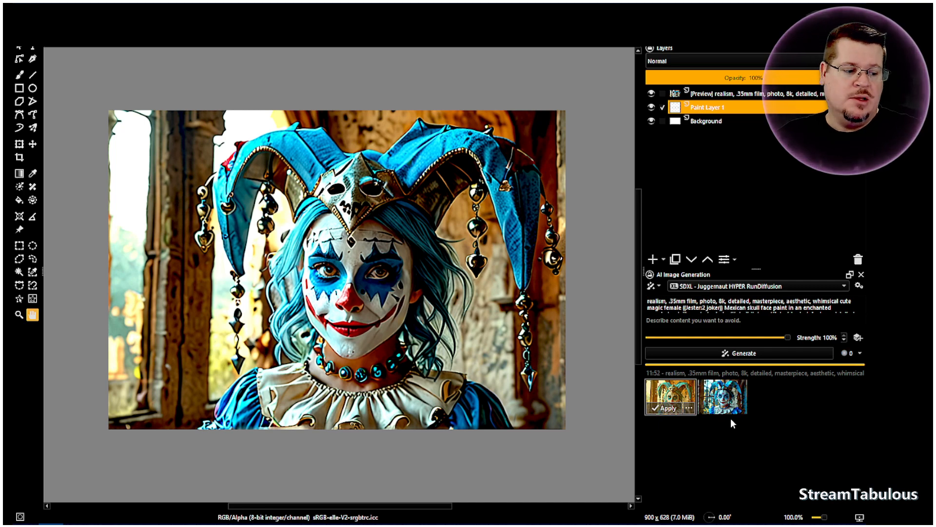
# - Compare the Euler Ancestral result with the first generated image by alternating their previews on the canvas
pyautogui.click(721, 404)
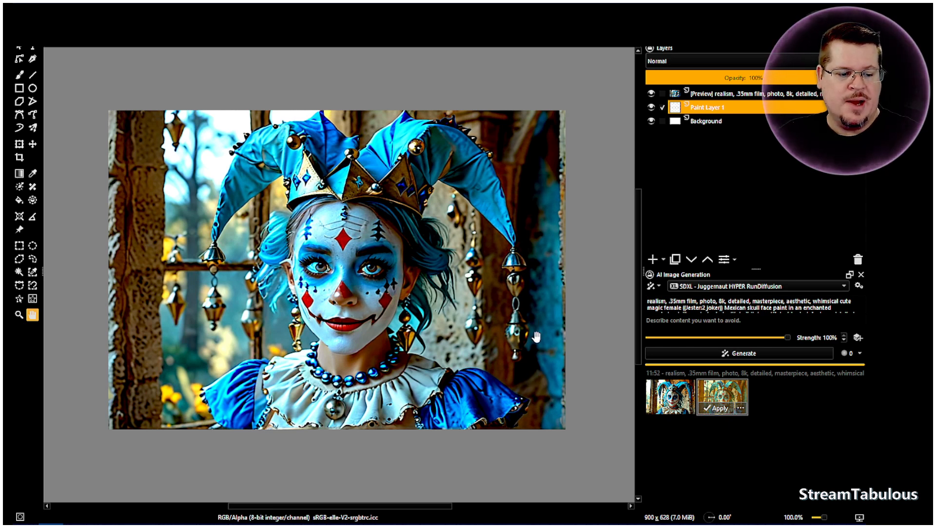
pyautogui.click(672, 401)
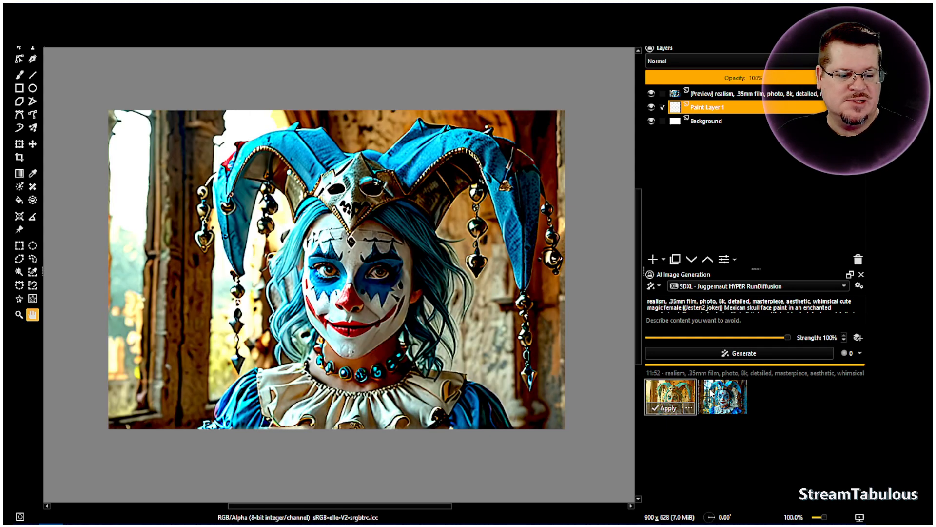
pyautogui.click(724, 399)
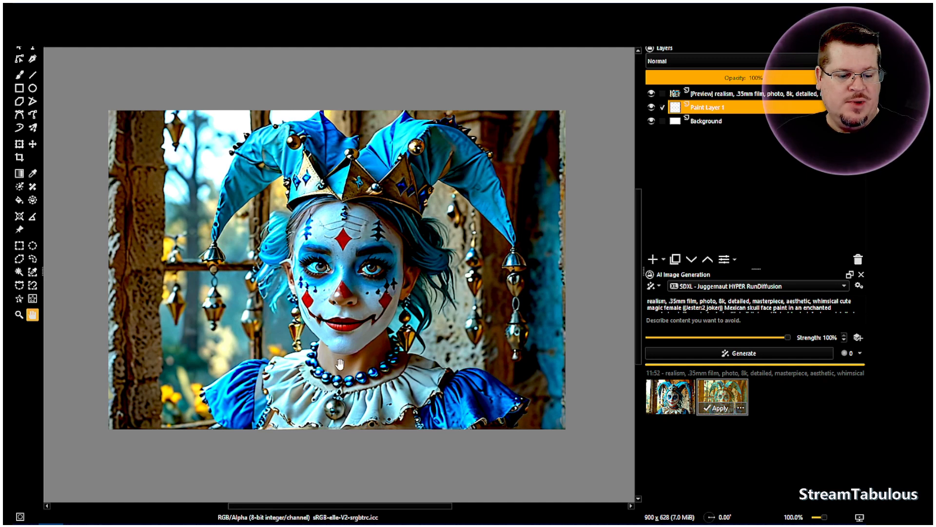
pyautogui.click(673, 398)
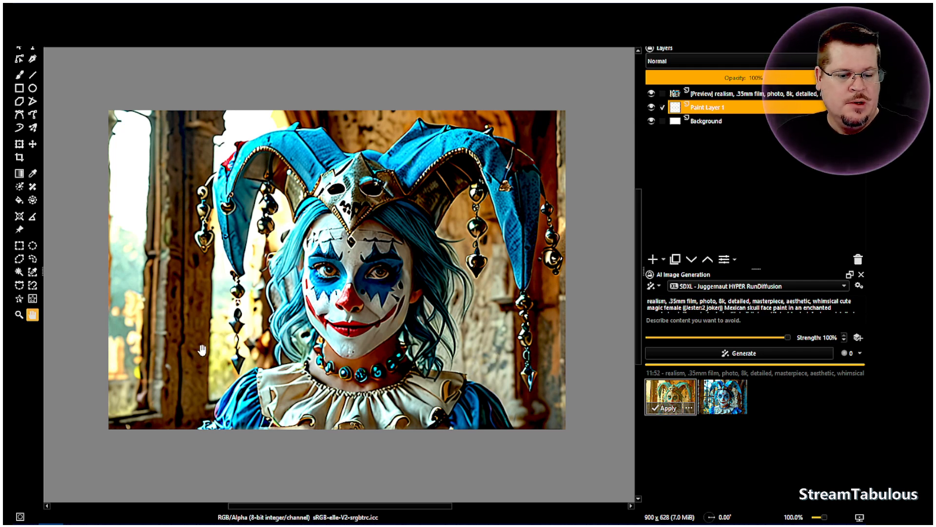
pyautogui.click(713, 395)
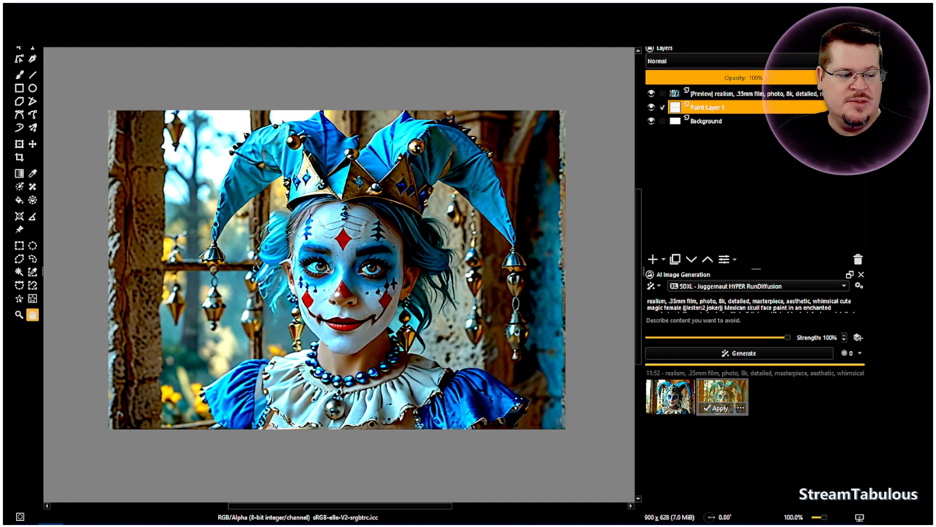
# - Set the quality preset to Lightning Lora - DPM++ 2M SDE with 11 sampler steps, then generate and preview an image
pyautogui.click(859, 287)
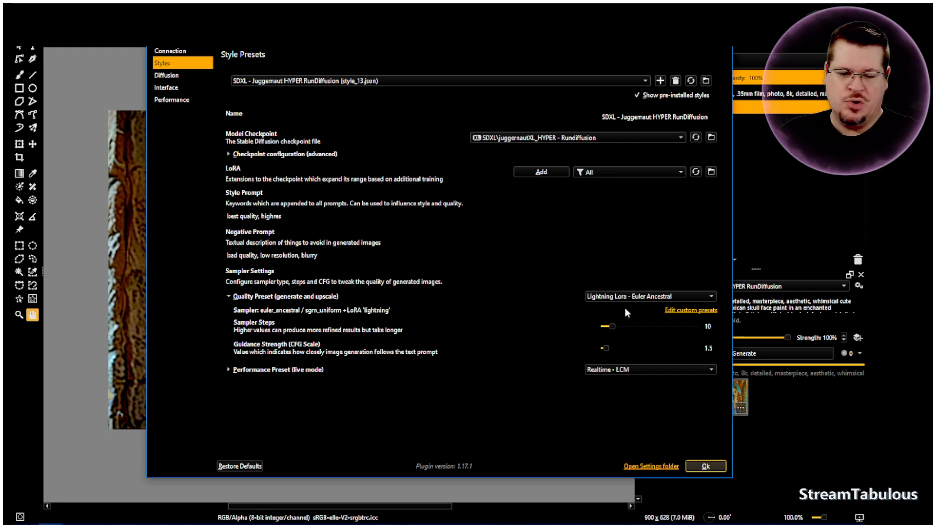
pyautogui.click(636, 297)
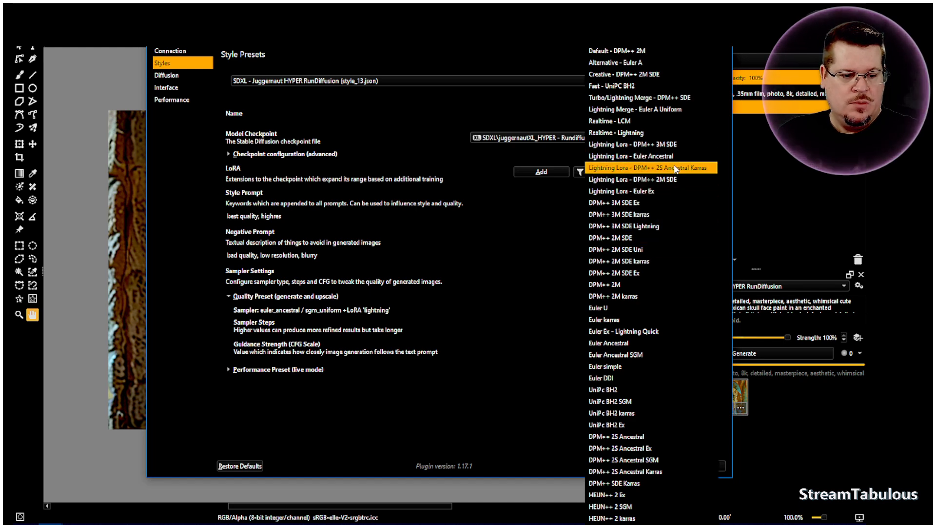
pyautogui.click(671, 179)
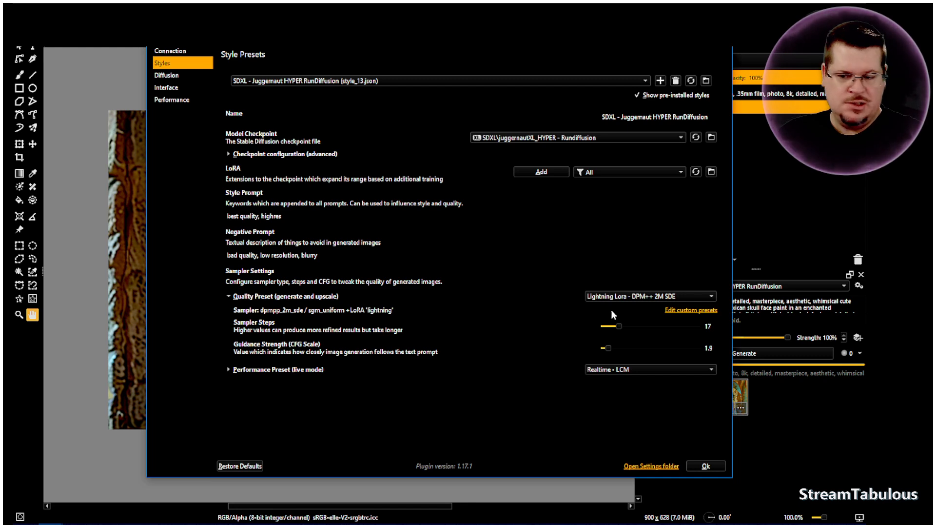
pyautogui.moveTo(622, 326); pyautogui.dragTo(615, 325)
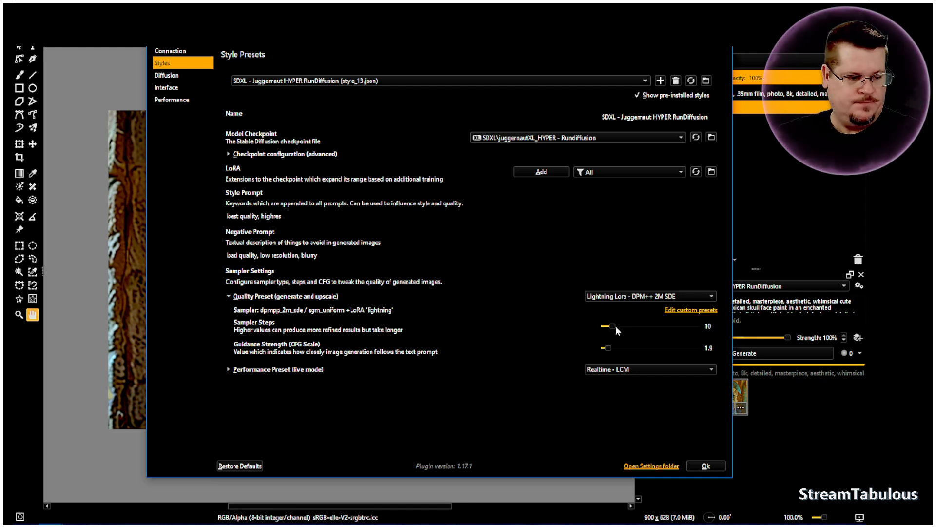
pyautogui.press('Right')
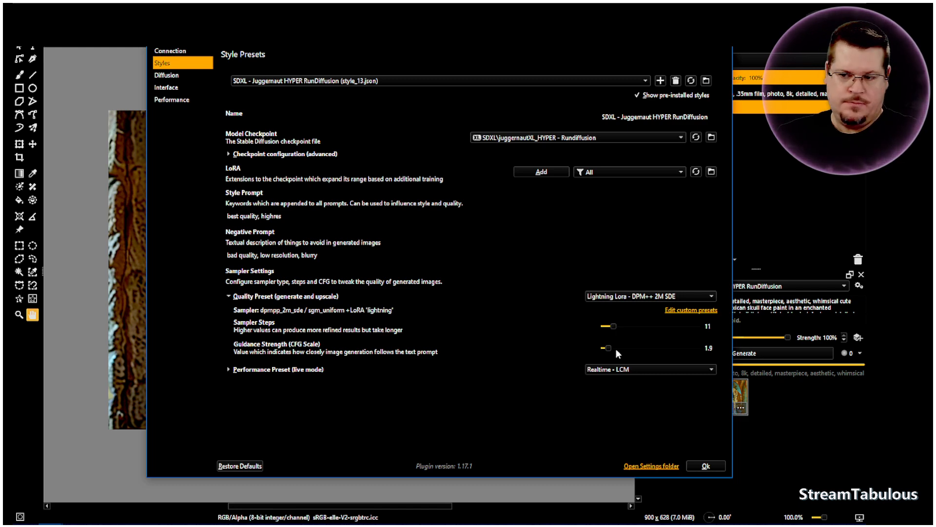
pyautogui.click(706, 466)
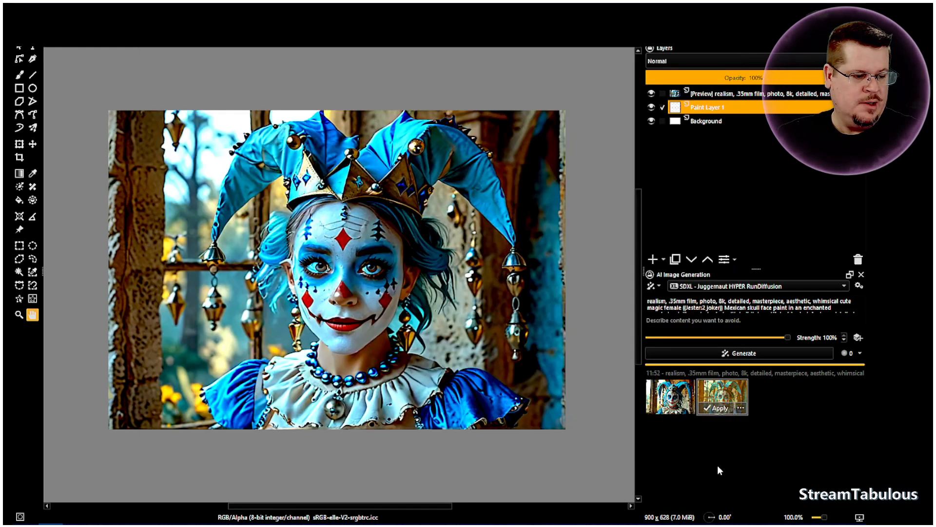
pyautogui.click(741, 357)
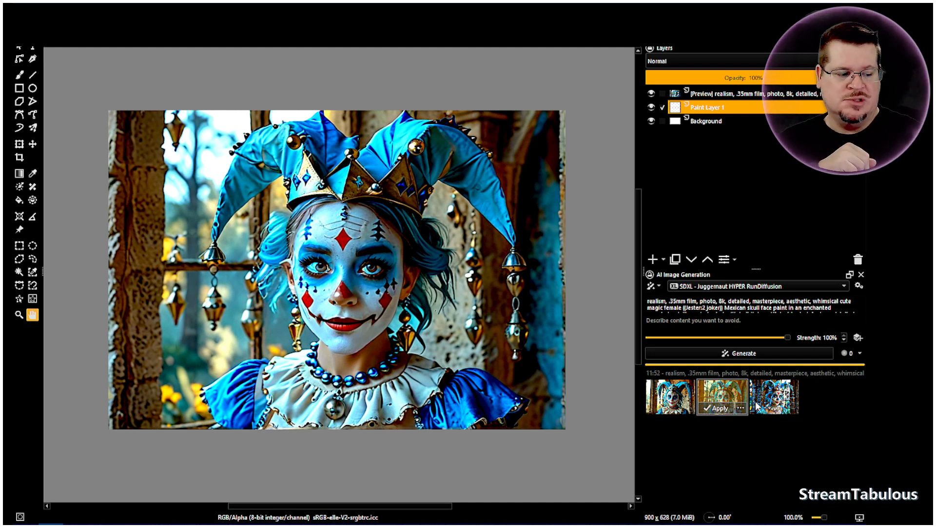
pyautogui.click(757, 406)
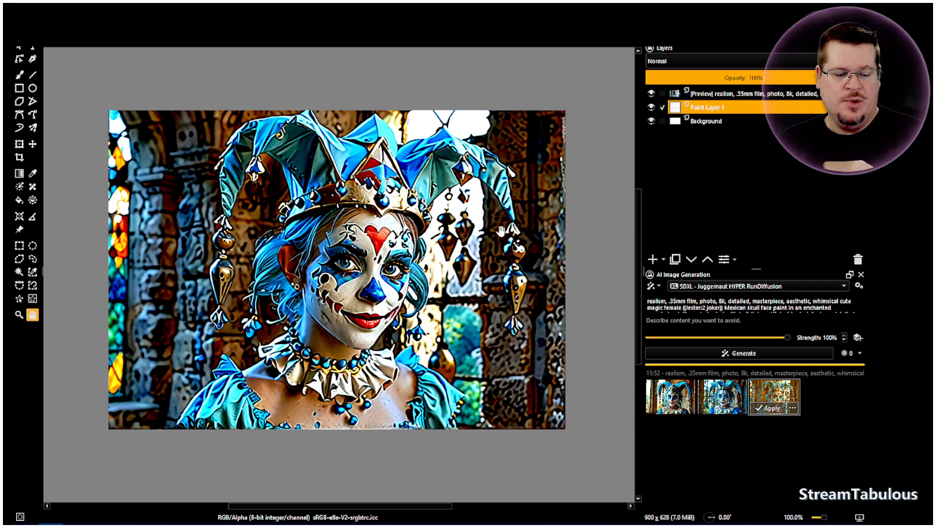
# - Set the guidance strength (CFG scale) to 1.2 for the current preset and generate another image
pyautogui.click(859, 286)
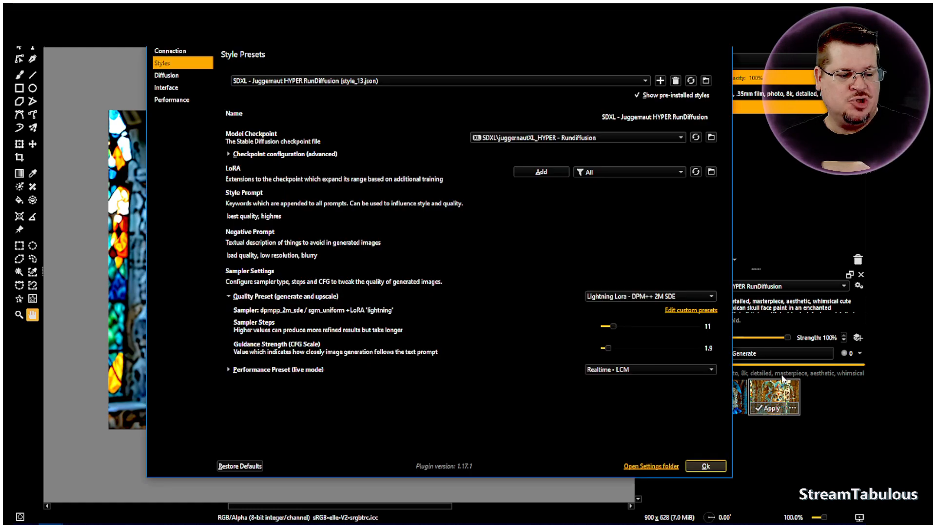
pyautogui.moveTo(607, 347); pyautogui.dragTo(607, 347)
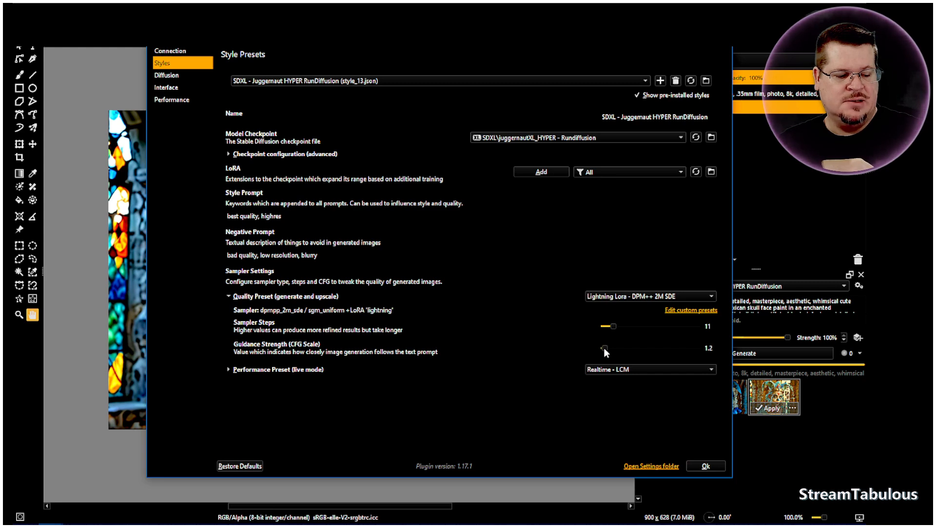
pyautogui.click(705, 465)
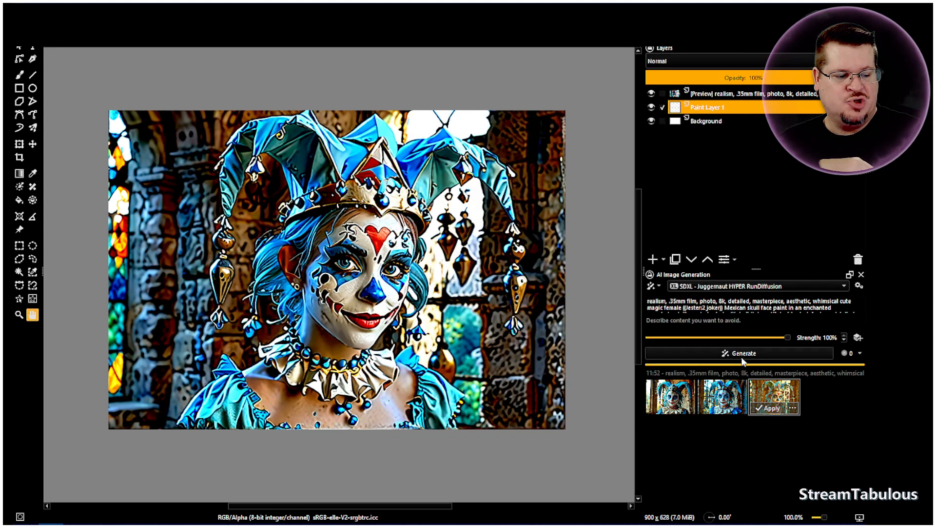
pyautogui.click(766, 352)
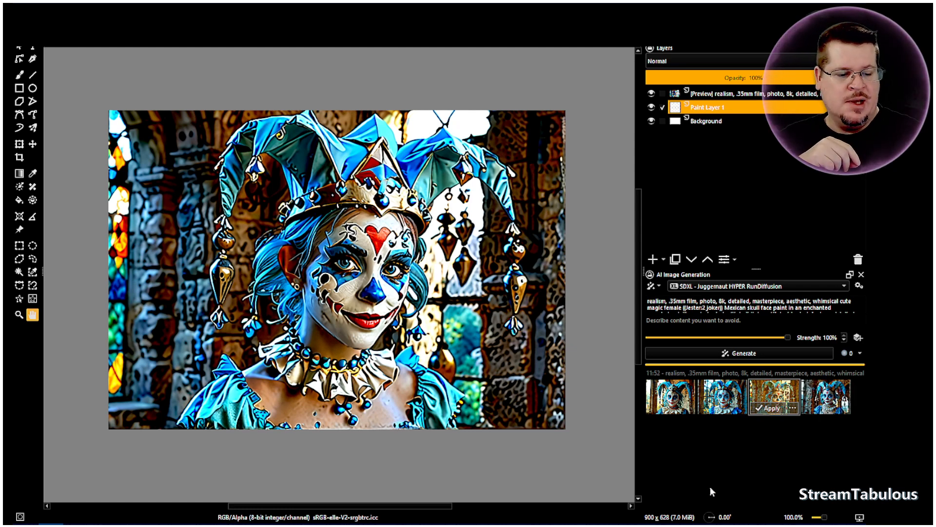
# - Compare the image generated at guidance strength 1.2 with the previous DPM++ 2M SDE result
pyautogui.click(831, 403)
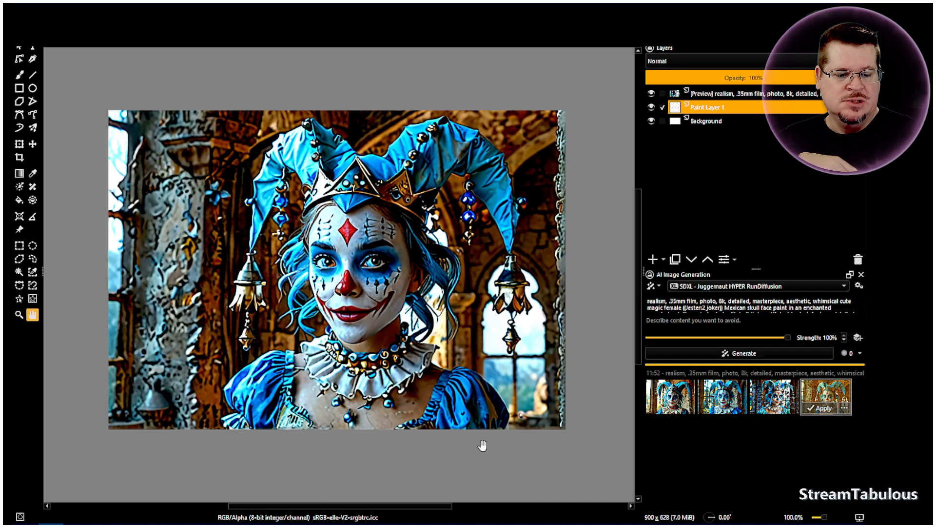
pyautogui.click(780, 404)
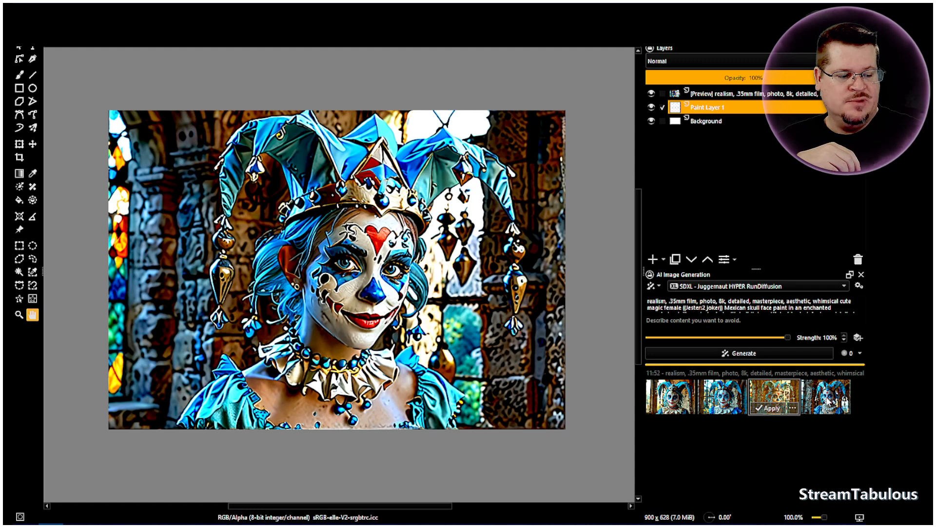
pyautogui.click(828, 400)
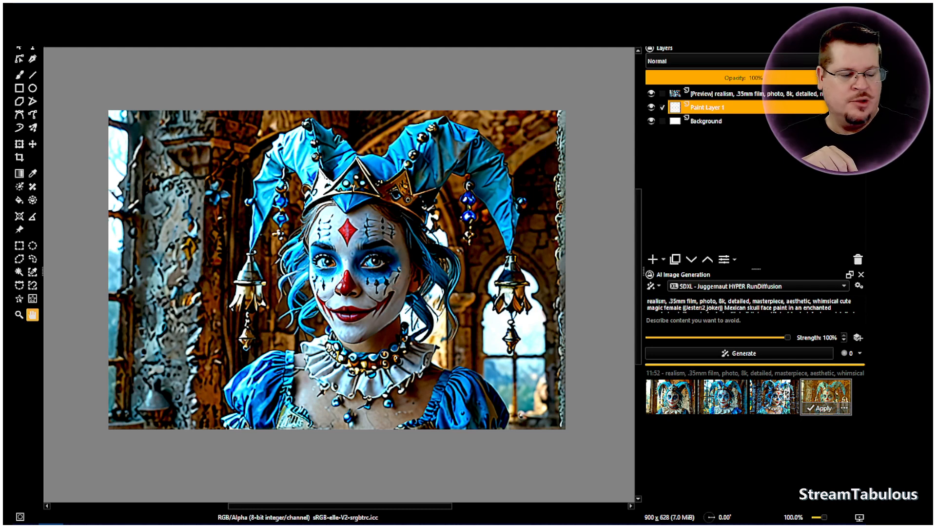
# - Change the quality preset to Lightning Lora - Euler Ex and generate a new image
pyautogui.click(858, 286)
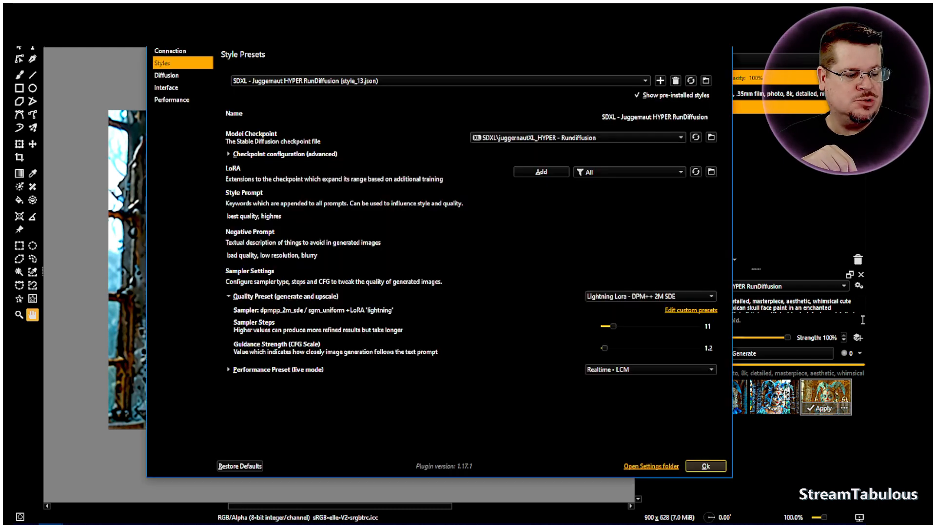
pyautogui.click(662, 296)
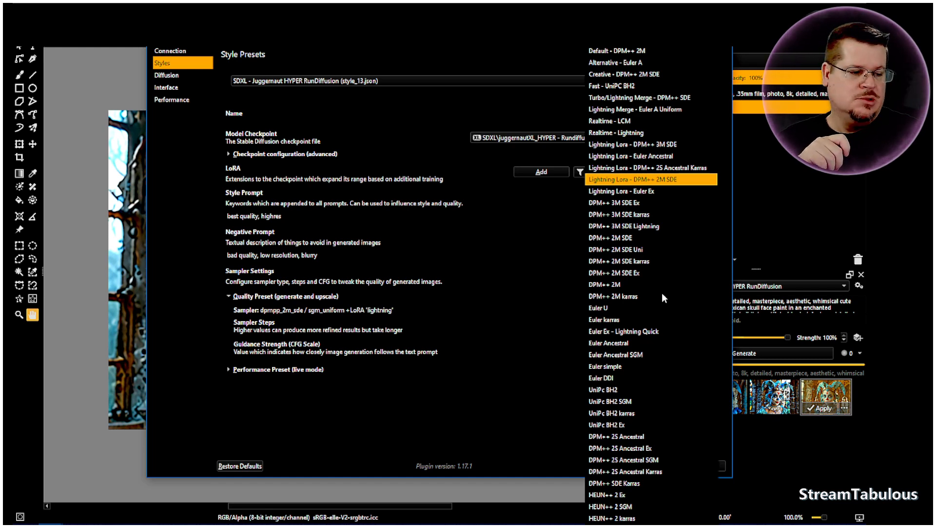
pyautogui.press('Down')
pyautogui.press('Return')
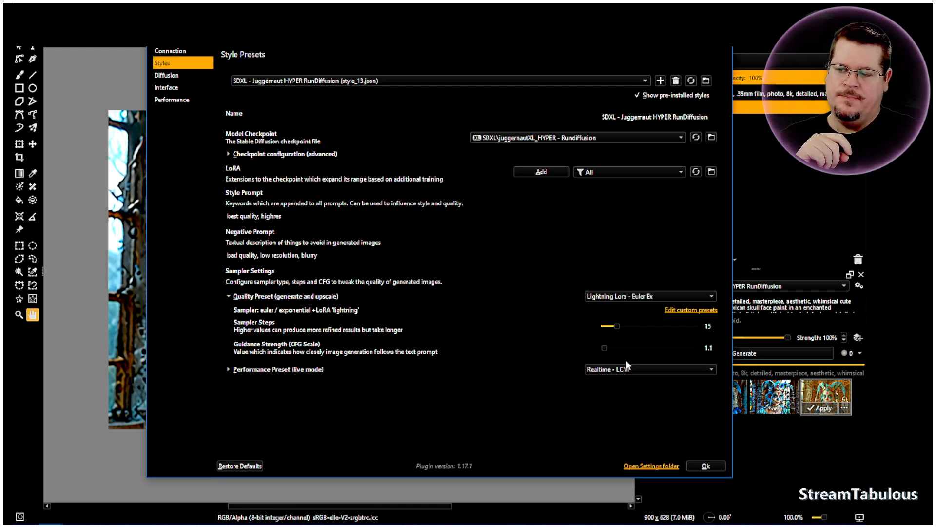
pyautogui.click(706, 465)
pyautogui.click(775, 353)
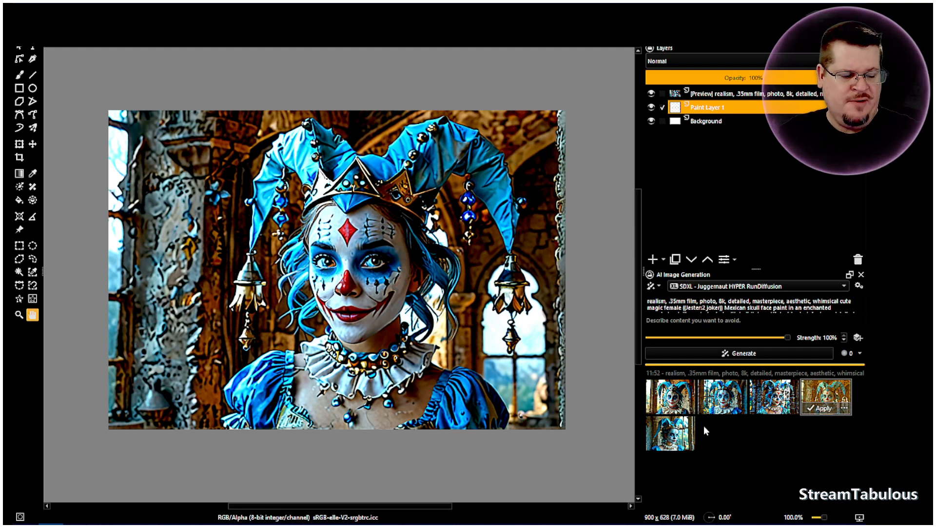
# - Preview the Euler Ex result and compare it with the first three generated images
pyautogui.click(670, 433)
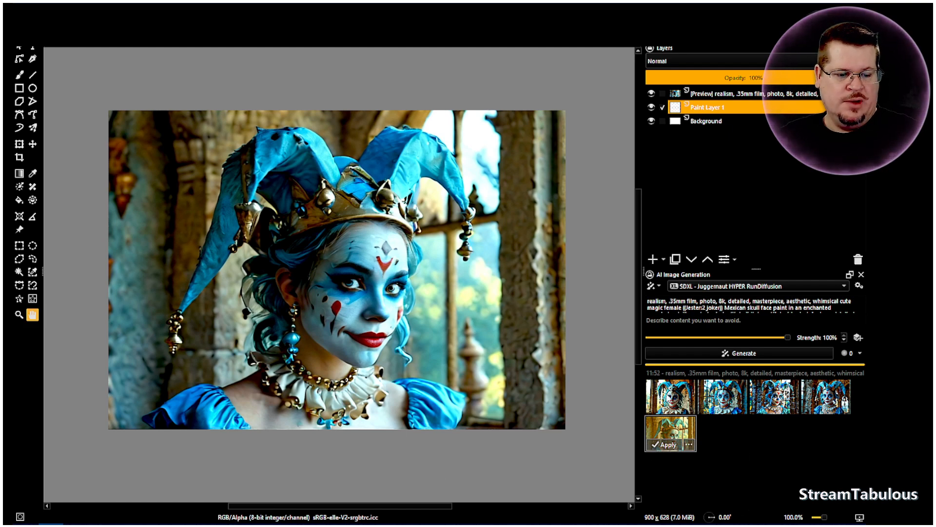
pyautogui.click(669, 397)
pyautogui.click(732, 404)
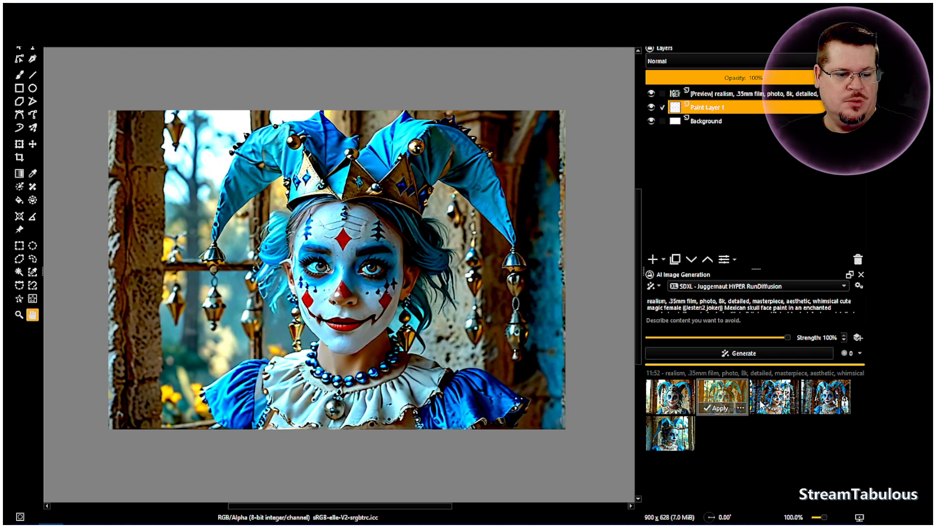
pyautogui.click(762, 403)
pyautogui.click(675, 433)
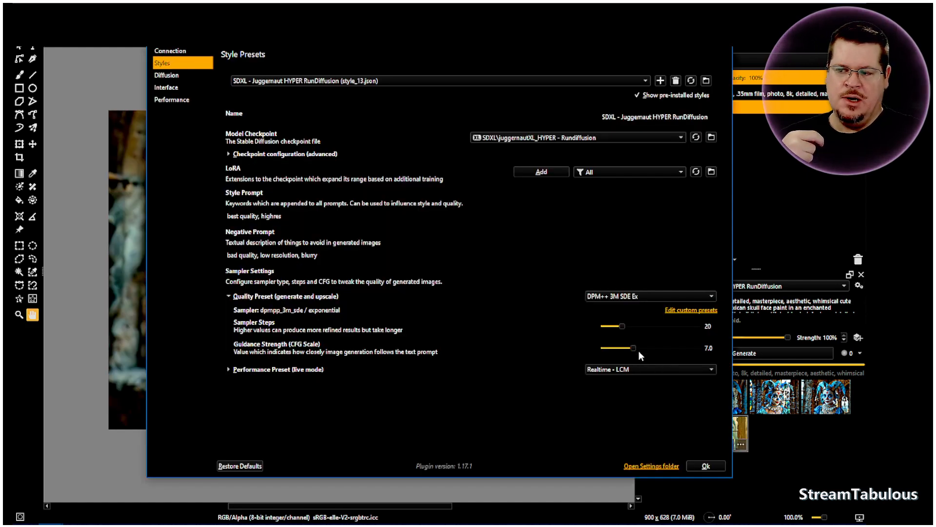
# - Set the DPM++ 3M SDE Ex preset to 18 sampler steps, lower its guidance strength and accept the settings
pyautogui.moveTo(621, 324); pyautogui.dragTo(620, 325)
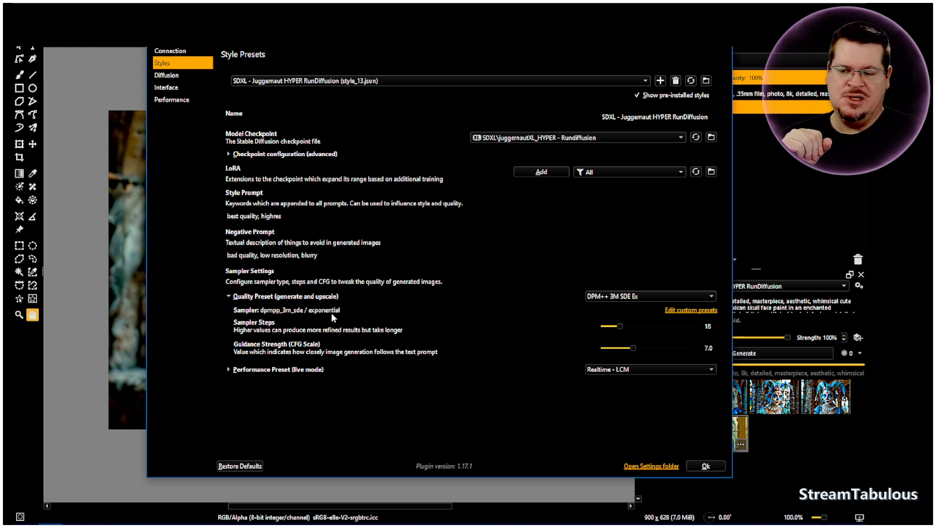
pyautogui.moveTo(633, 348); pyautogui.dragTo(610, 348)
pyautogui.press('Return')
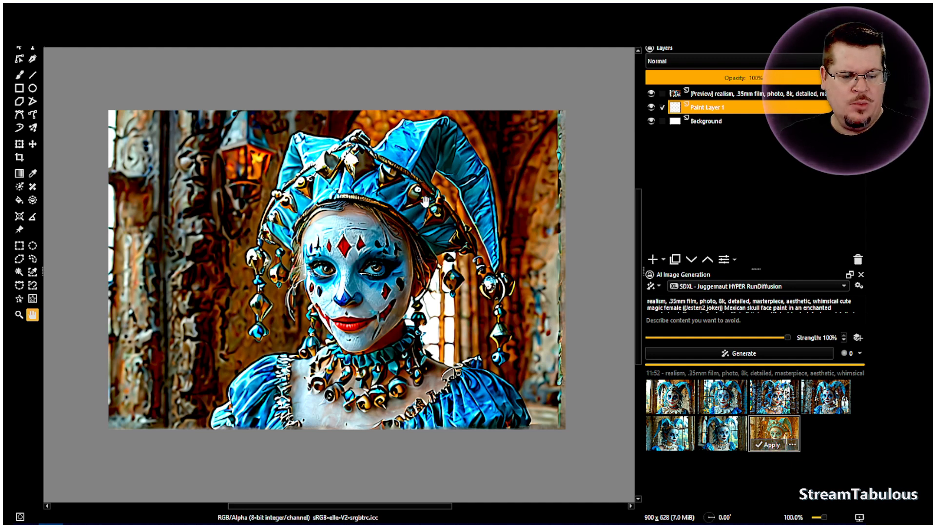
# - Set the DPM++ 3M SDE Ex preset to 9 sampler steps and guidance strength 1.3, and generate a new image
pyautogui.click(858, 286)
pyautogui.scroll(-3, 621, 328)
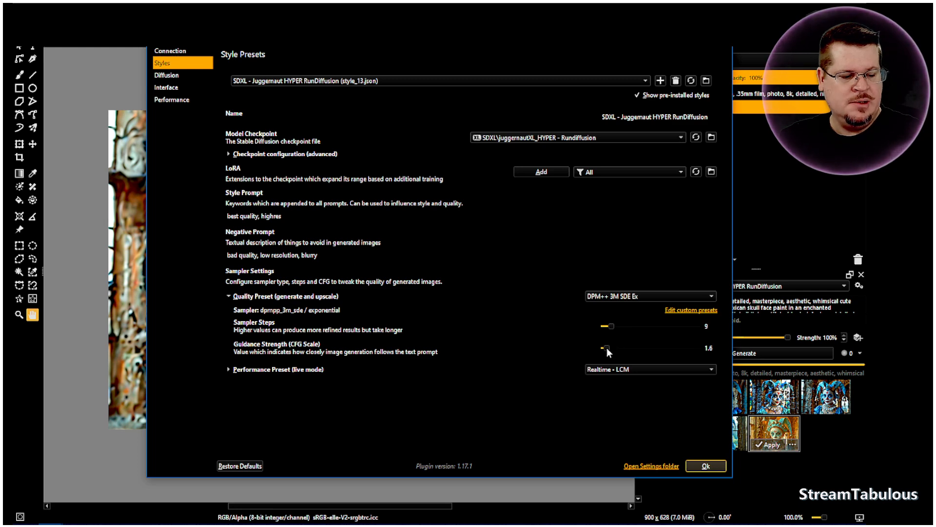
pyautogui.click(706, 466)
pyautogui.click(745, 353)
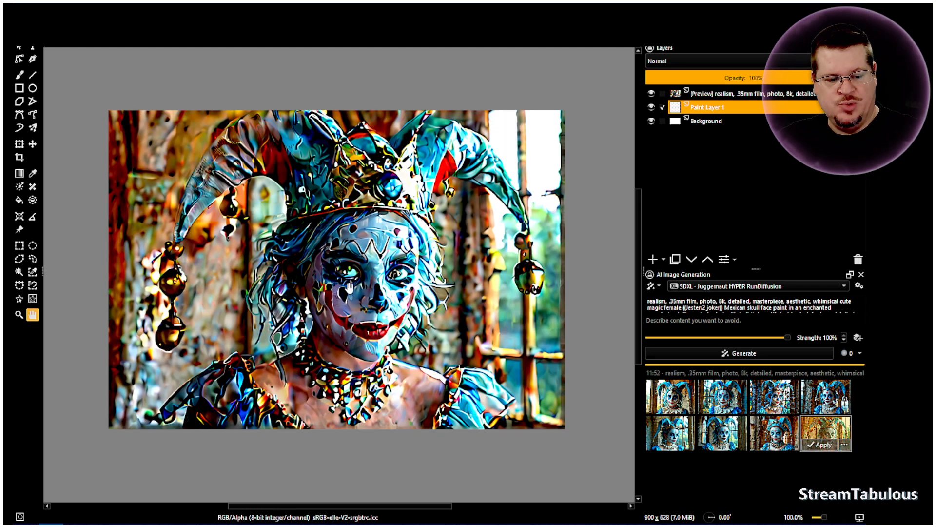
# - Raise the DPM++ 3M SDE Ex preset's sampler steps to 24 and generate another image
pyautogui.click(859, 286)
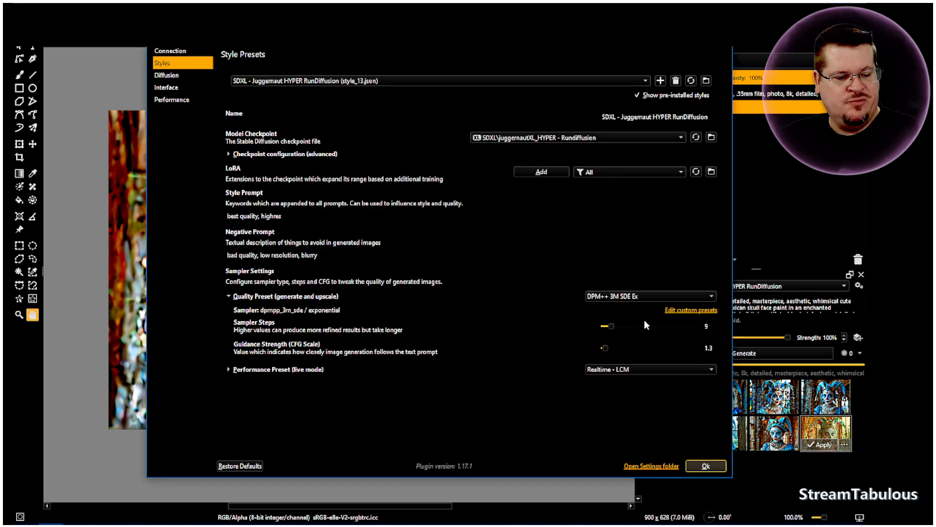
pyautogui.scroll(1, 618, 326)
pyautogui.scroll(4, 619, 326)
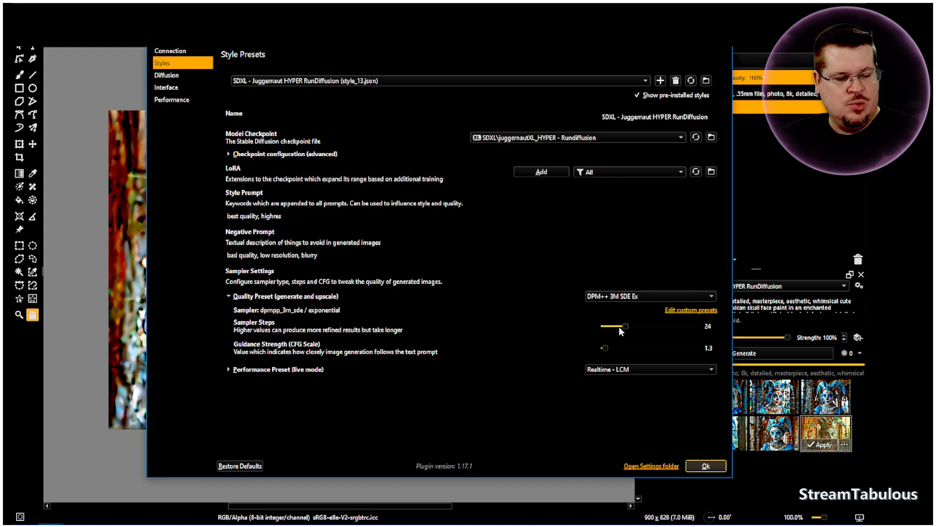
pyautogui.click(705, 465)
pyautogui.click(739, 354)
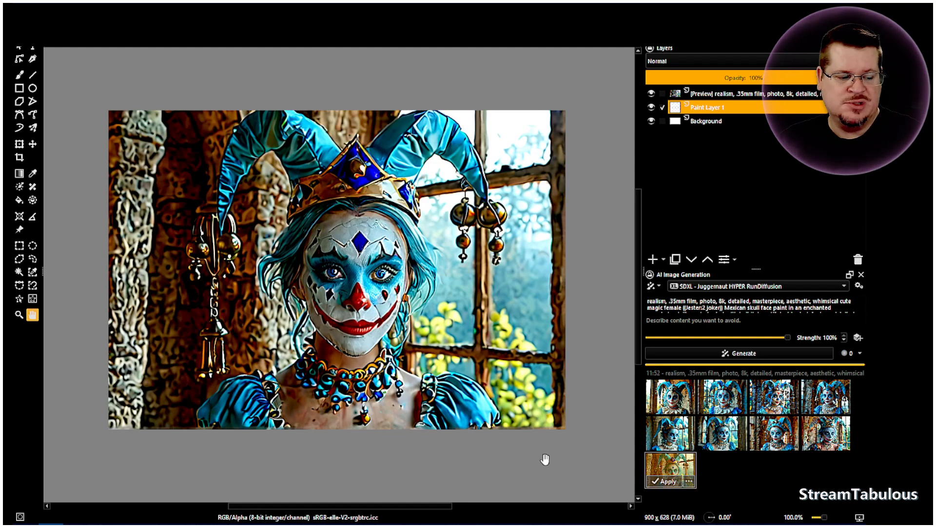
# - Compare the three most recent DPM++ 3M SDE Ex images by previewing each one
pyautogui.click(776, 437)
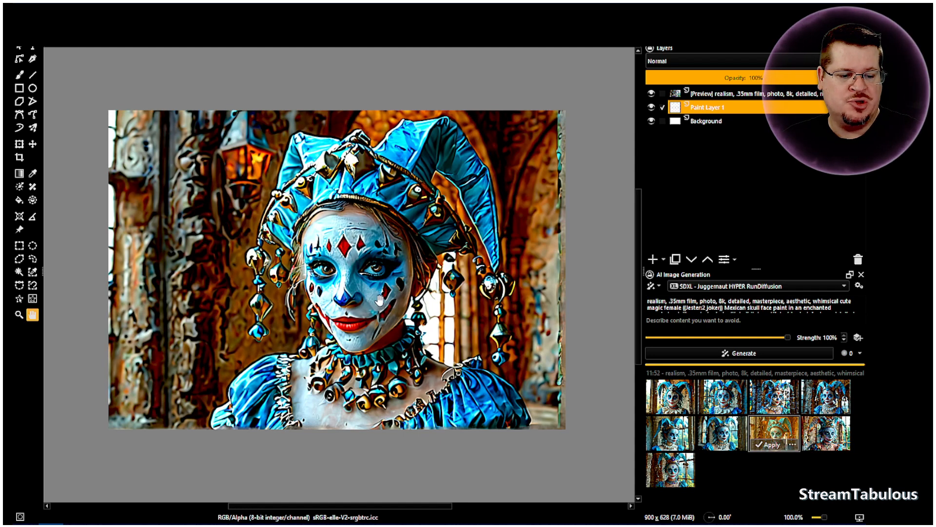
pyautogui.click(844, 446)
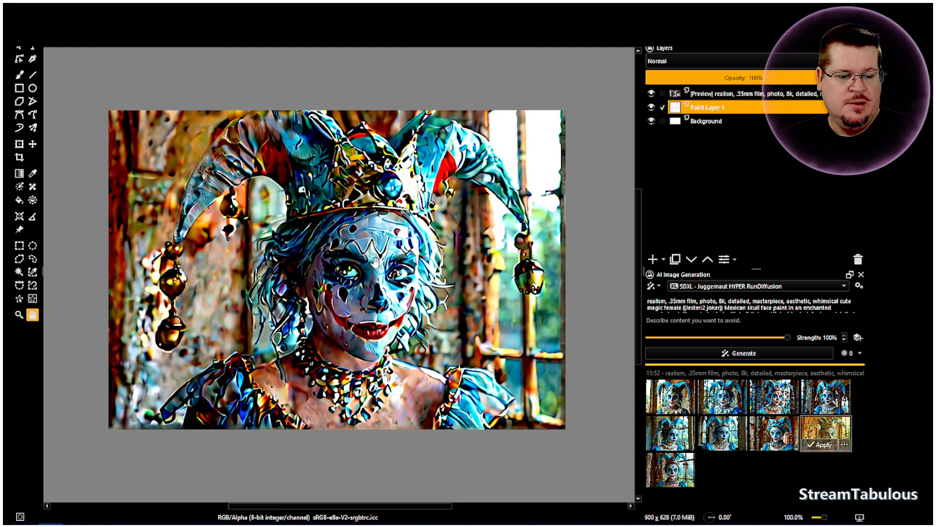
pyautogui.click(676, 474)
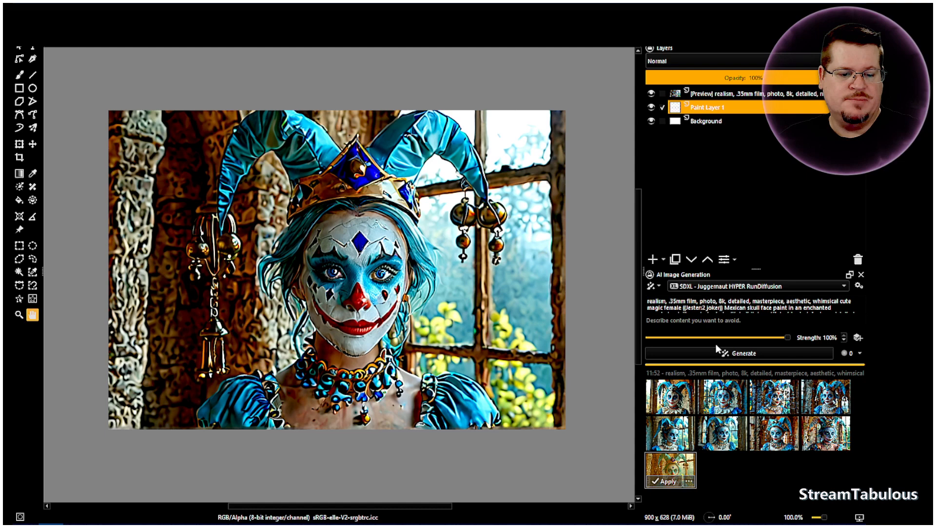
# - Change the quality preset to DPM++ 2M SDE Uni with 20 sampler steps and guidance strength 2.5, and generate an image
pyautogui.click(858, 287)
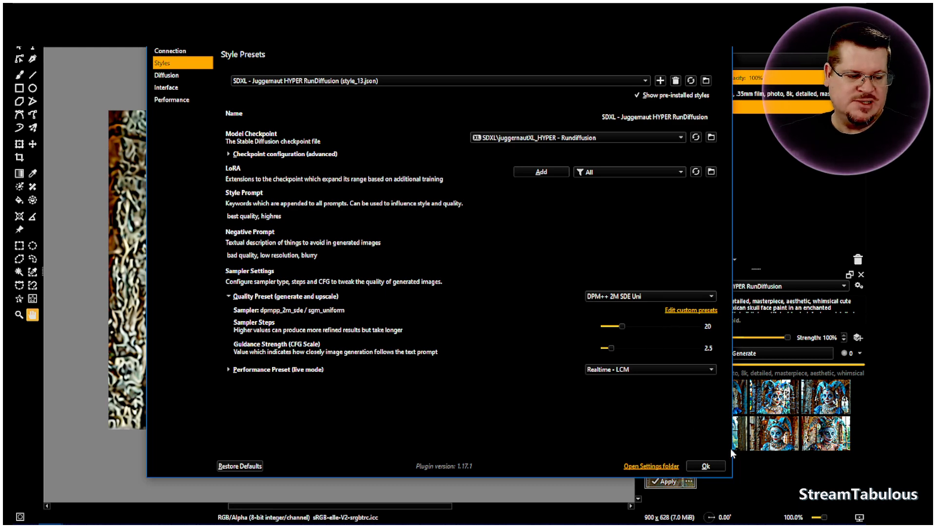
pyautogui.click(705, 466)
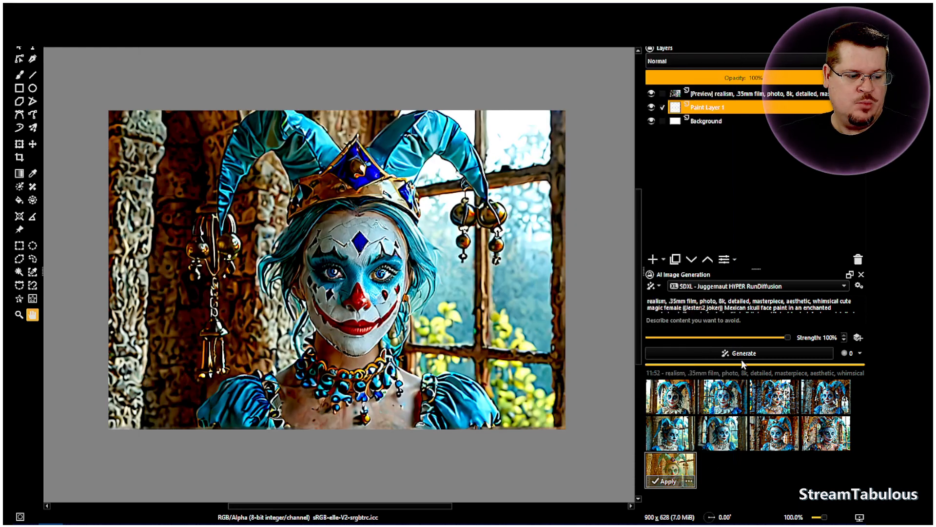
pyautogui.click(741, 355)
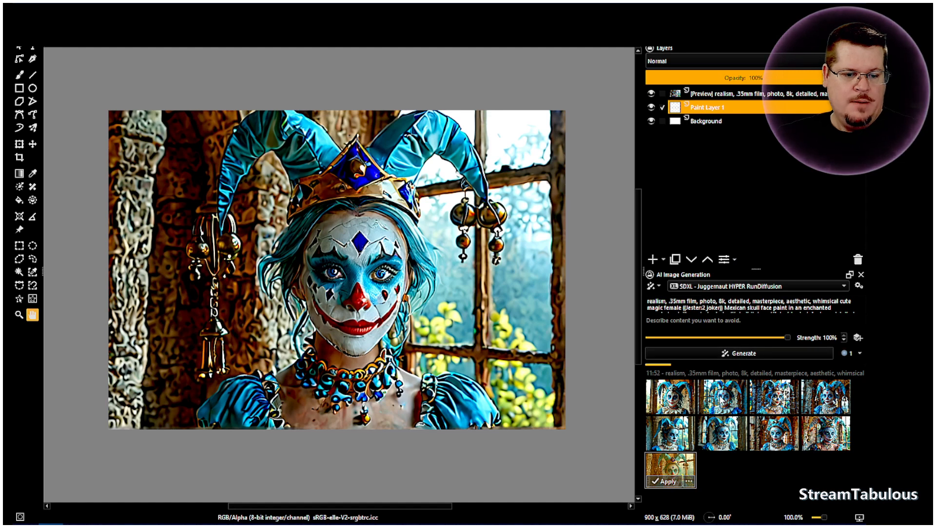
# - Compare the first generated image with the fifth and sixth ones by previewing them alternately
pyautogui.click(670, 441)
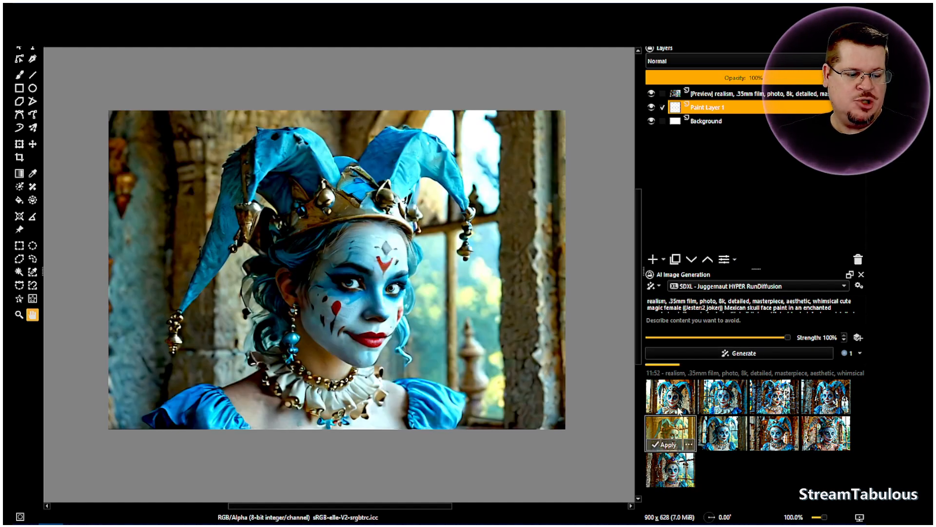
pyautogui.click(680, 406)
pyautogui.click(717, 441)
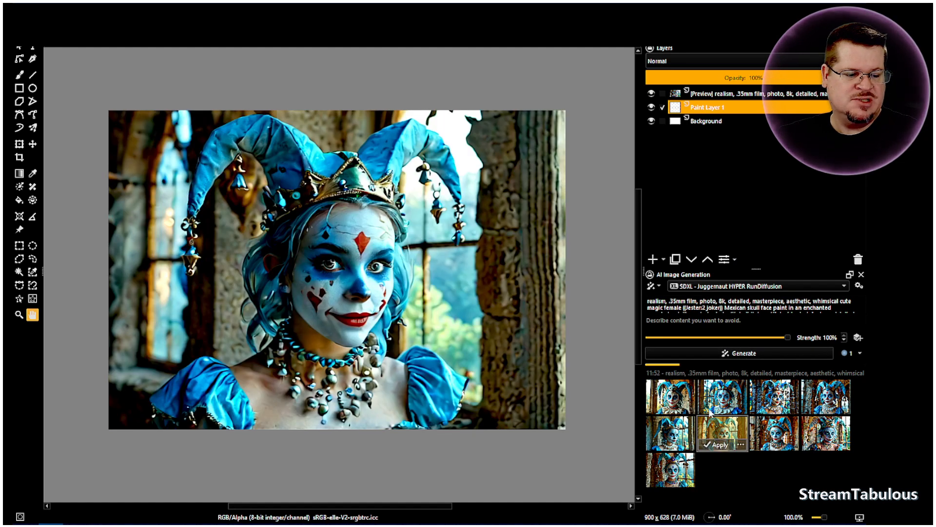
pyautogui.click(674, 403)
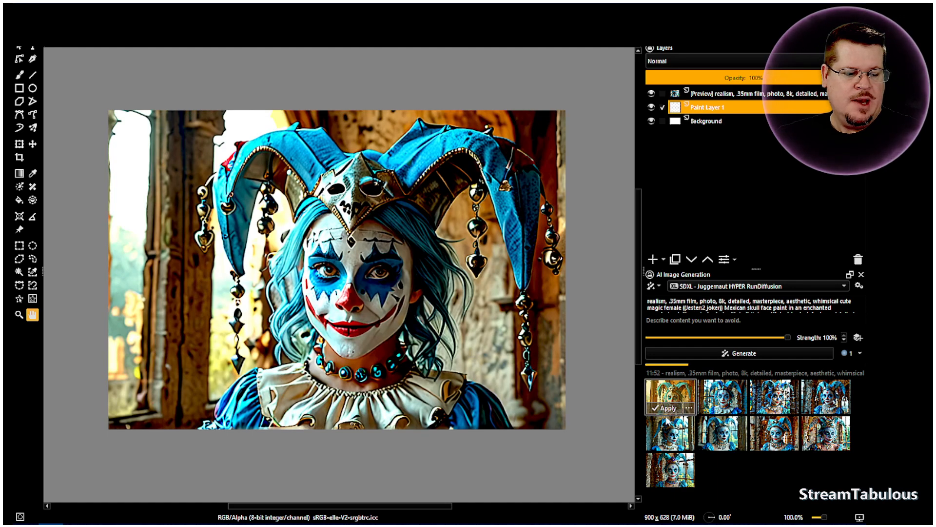
pyautogui.click(720, 434)
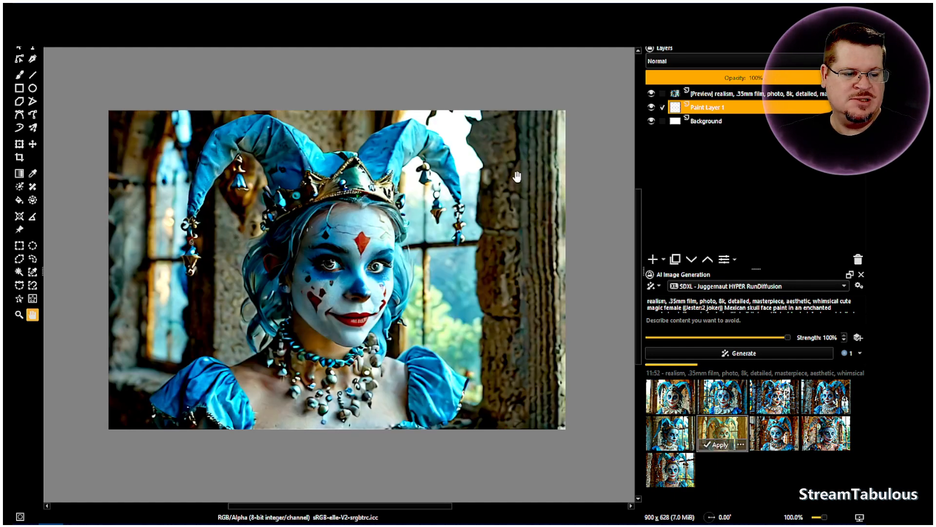
pyautogui.click(667, 439)
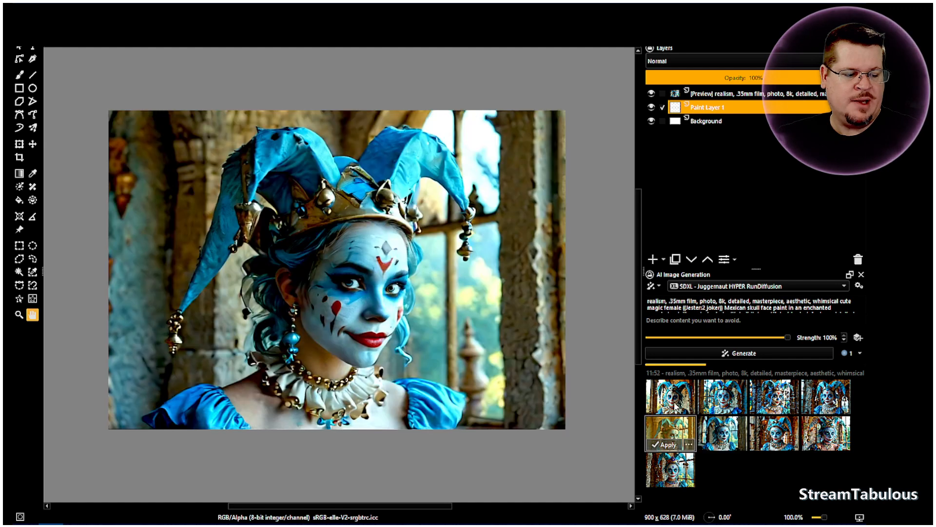
pyautogui.click(677, 406)
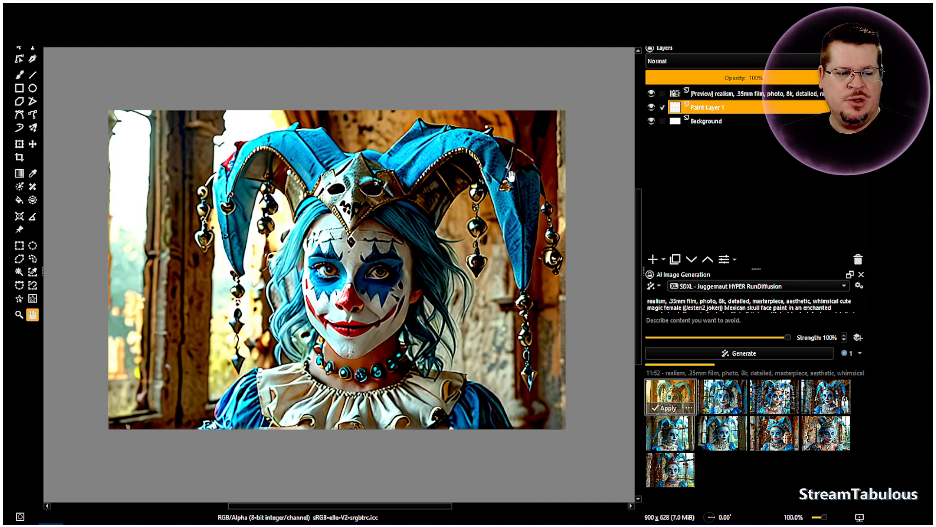
# - Review the three DPM++ 3M SDE Ex images again and return to the fifth generated image
pyautogui.click(776, 434)
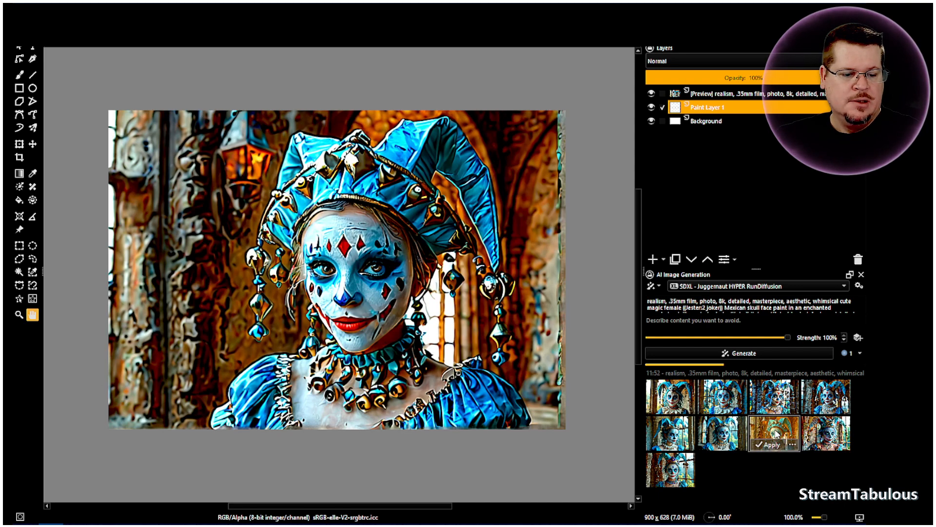
pyautogui.click(831, 440)
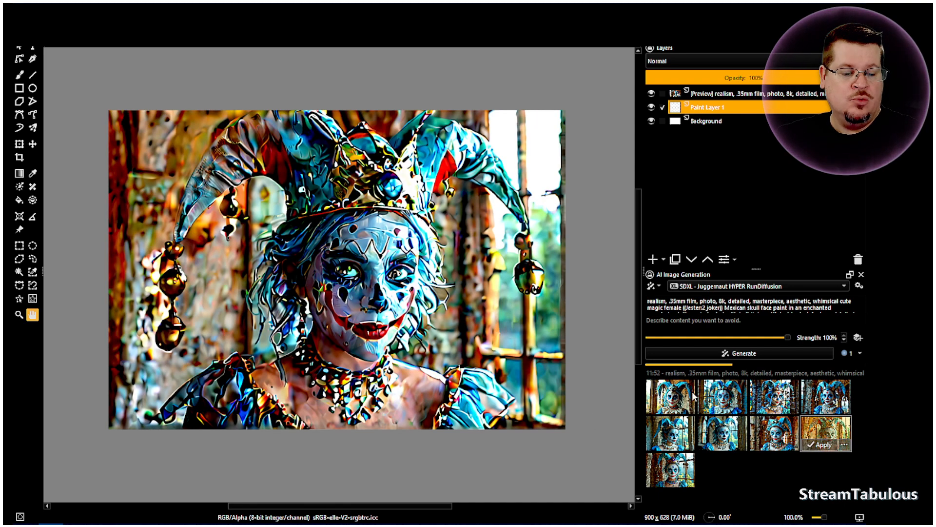
pyautogui.click(659, 473)
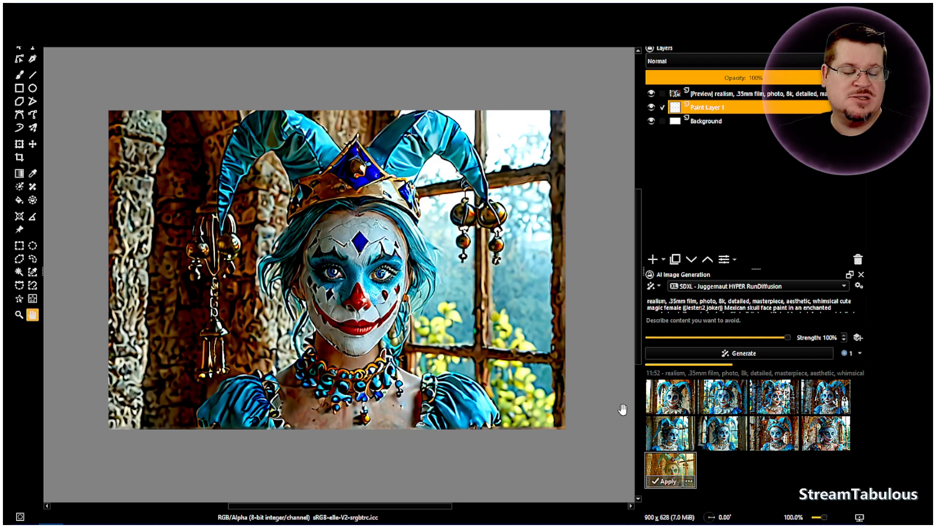
pyautogui.click(677, 435)
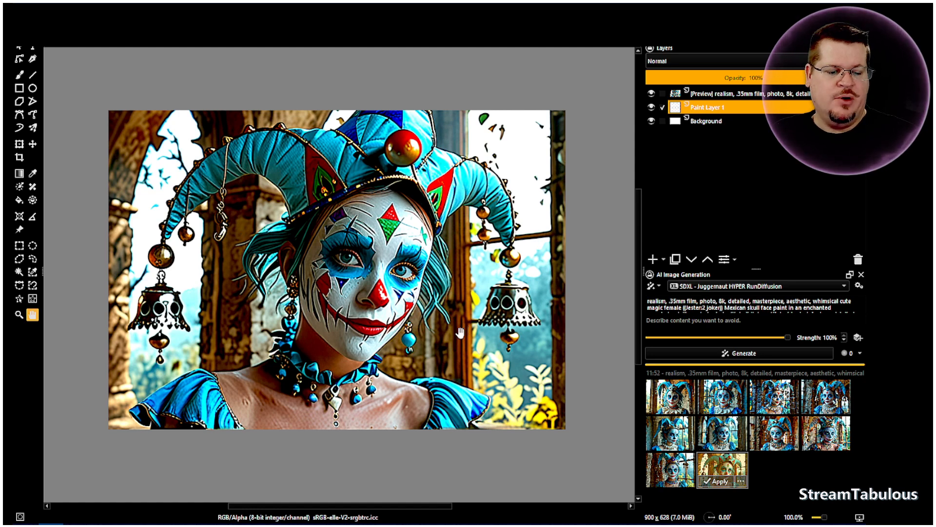
# - Set the DPM++ 2M SDE Uni preset to 30 sampler steps and guidance strength 1.3, and generate a new image
pyautogui.click(858, 287)
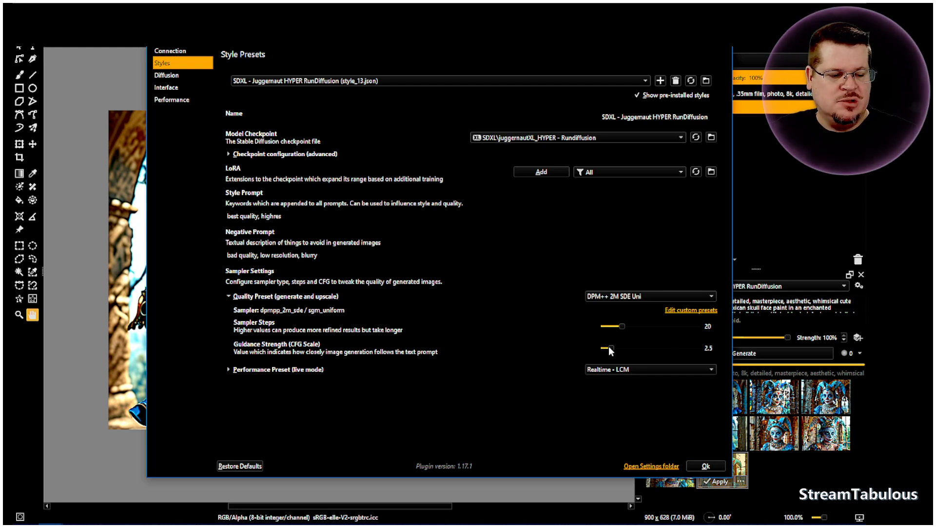
pyautogui.moveTo(607, 346); pyautogui.dragTo(606, 347)
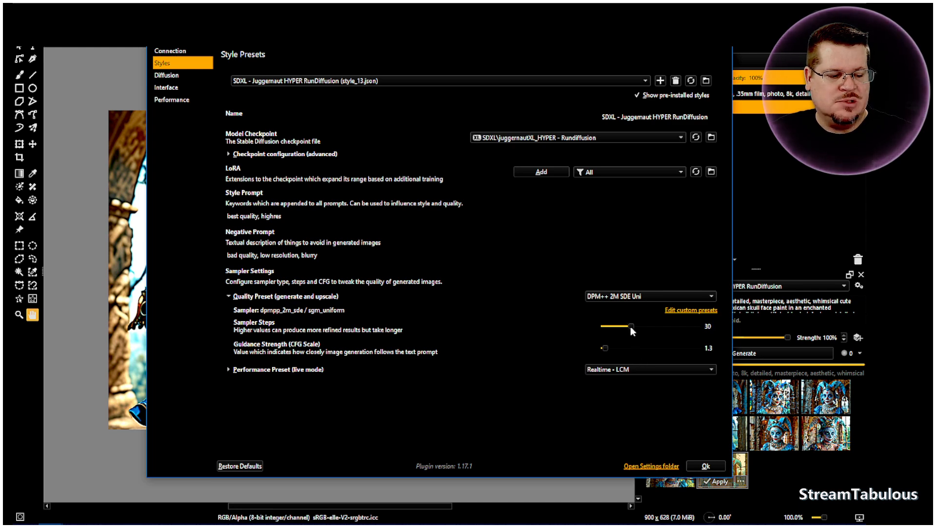
pyautogui.click(709, 464)
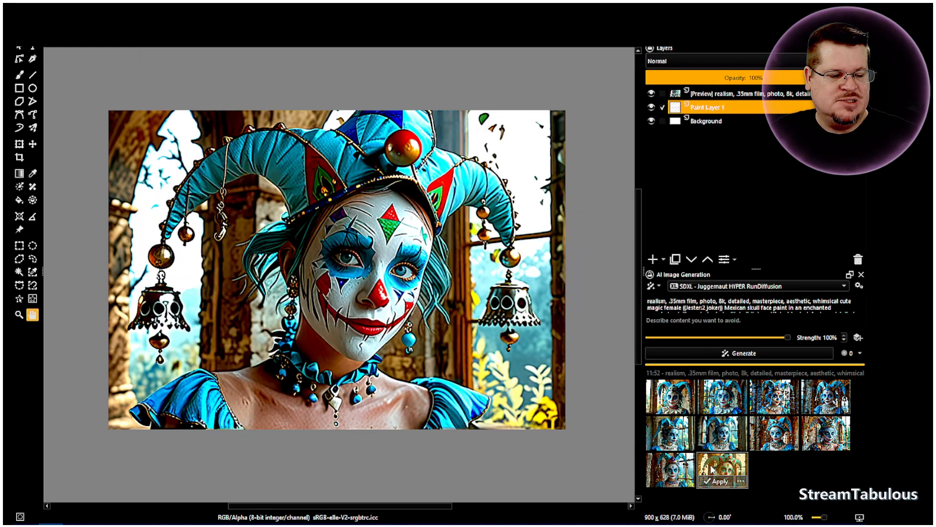
pyautogui.click(751, 352)
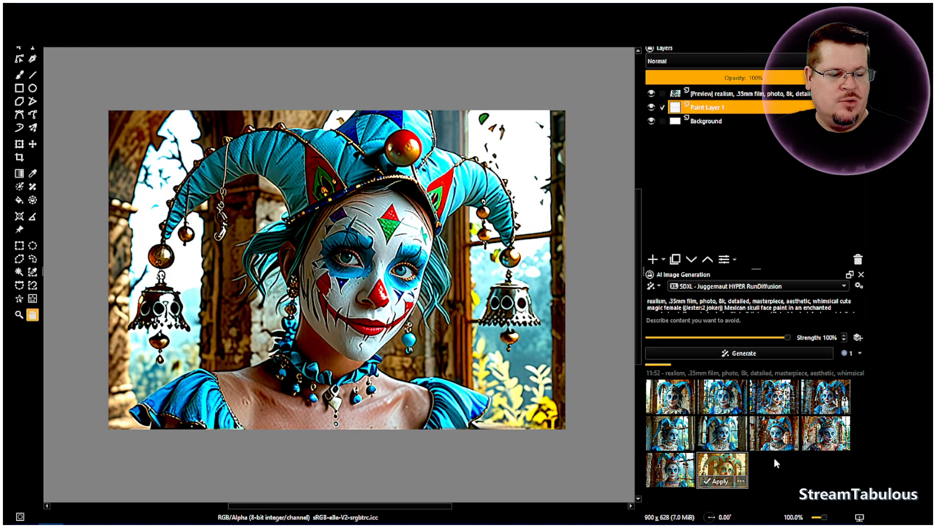
# - Preview the sixth and first generated images alternately to compare their facial and background detail
pyautogui.click(723, 437)
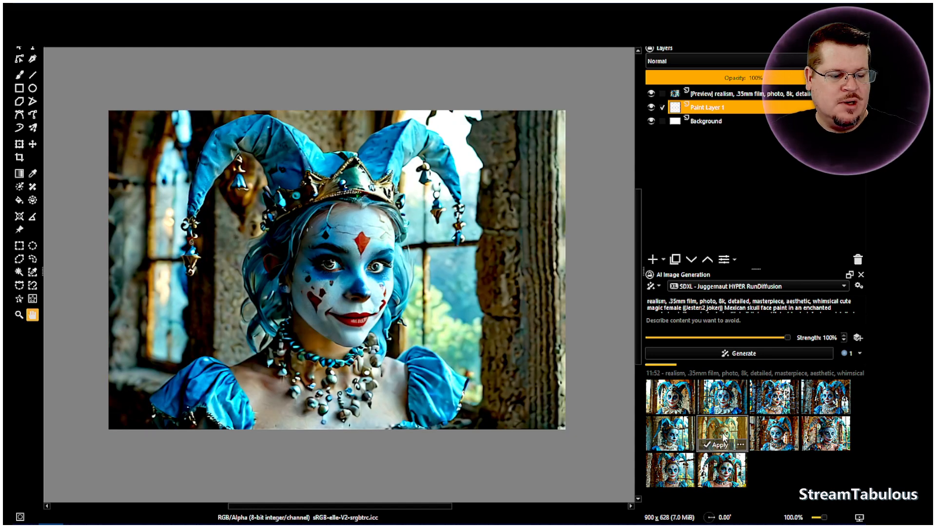
pyautogui.click(674, 398)
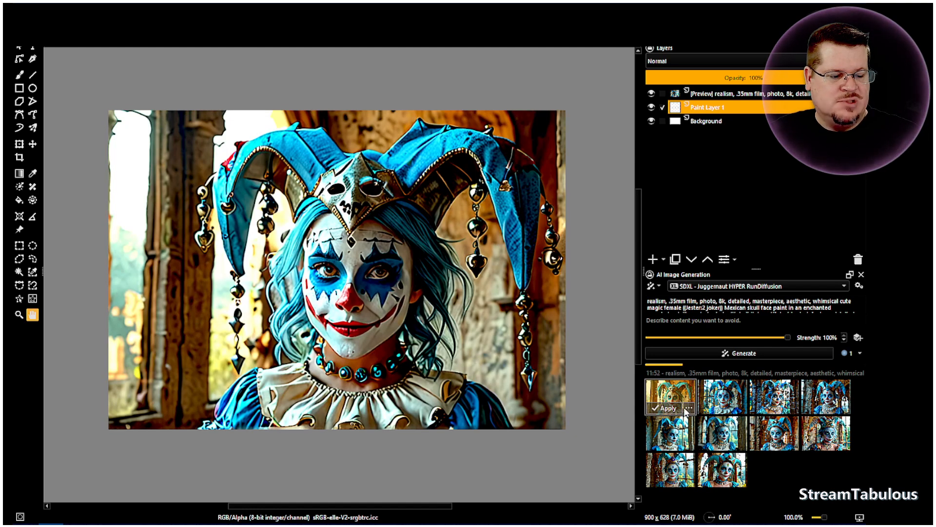
pyautogui.click(722, 442)
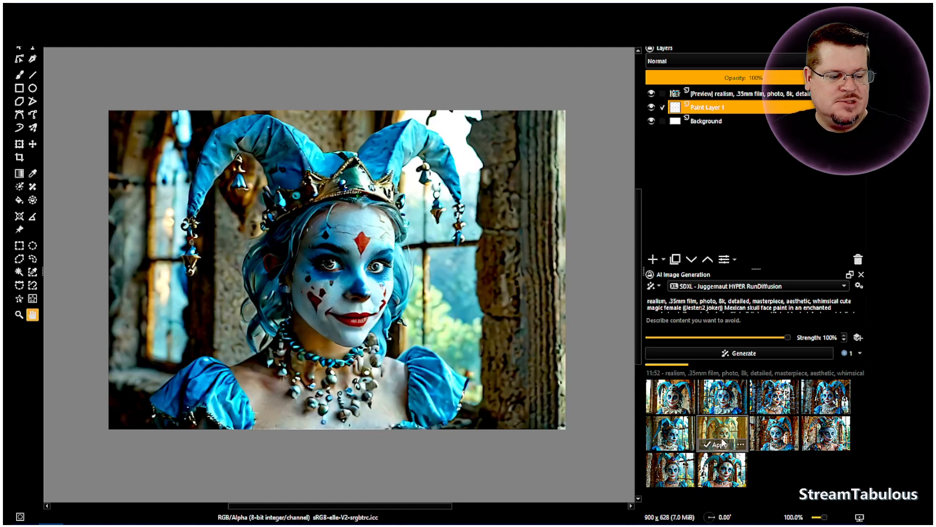
pyautogui.click(677, 401)
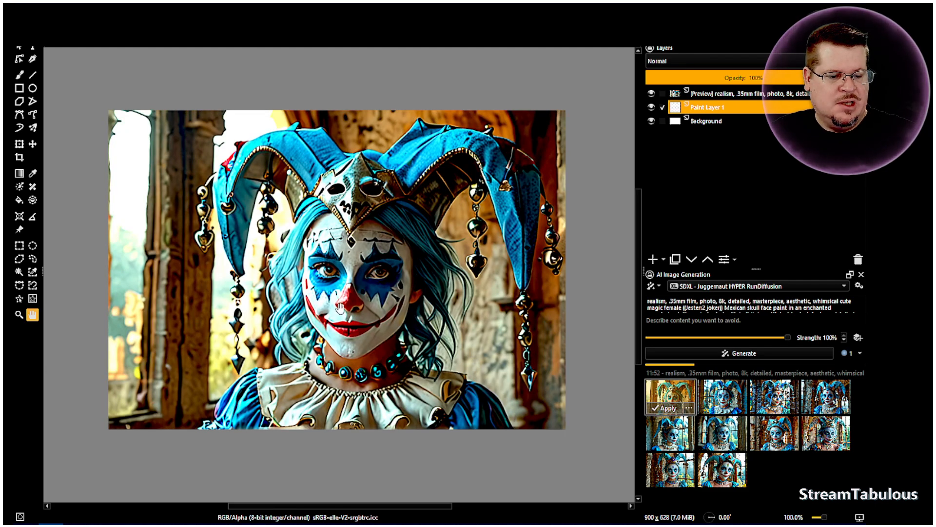
pyautogui.click(724, 441)
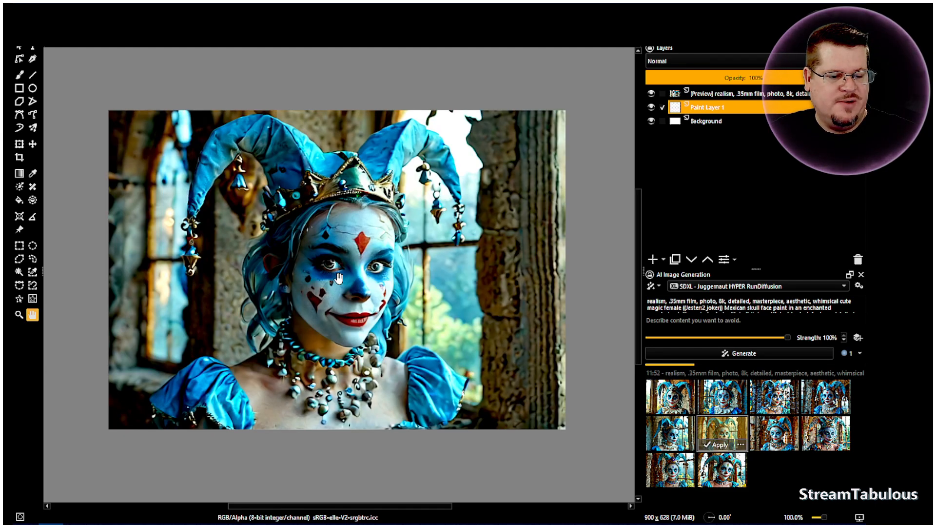
# - Compare the DPM++ 2M SDE Uni image made at guidance strength 2.5 with the first four generated images
pyautogui.click(722, 468)
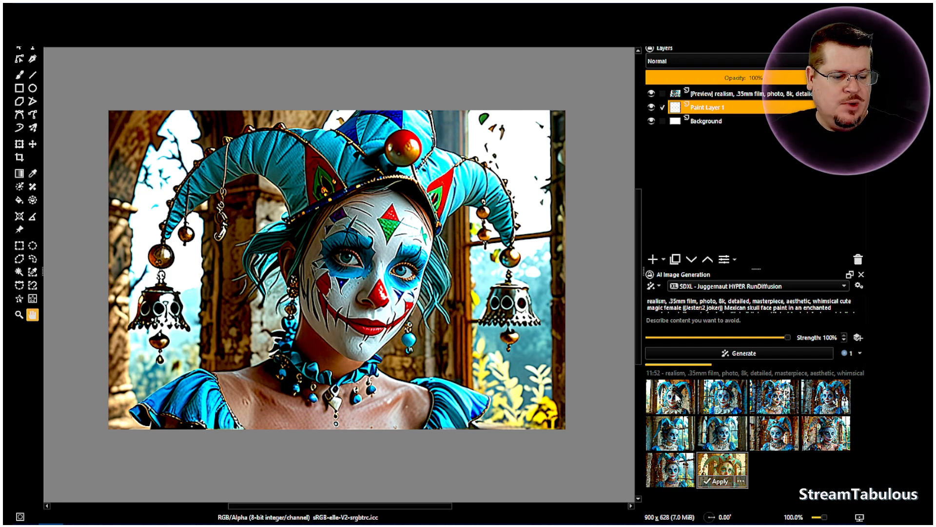
pyautogui.click(678, 405)
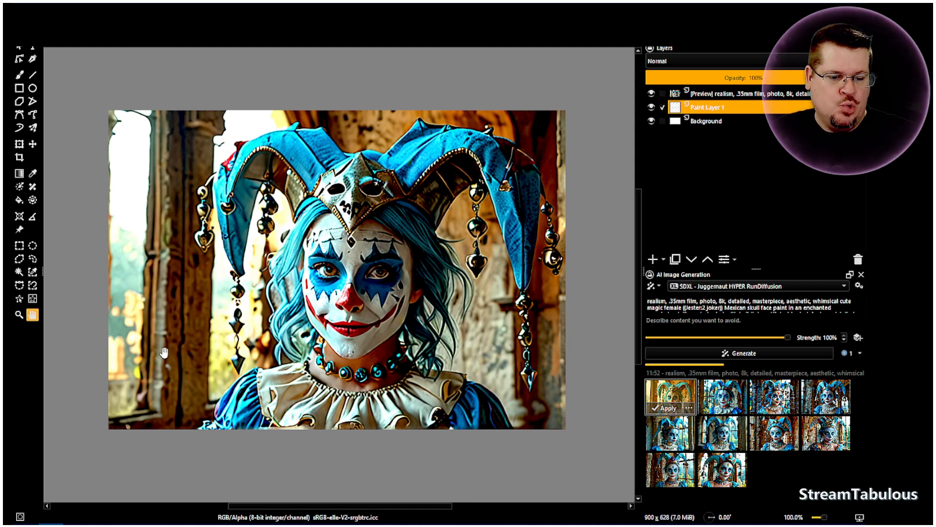
pyautogui.press('Right')
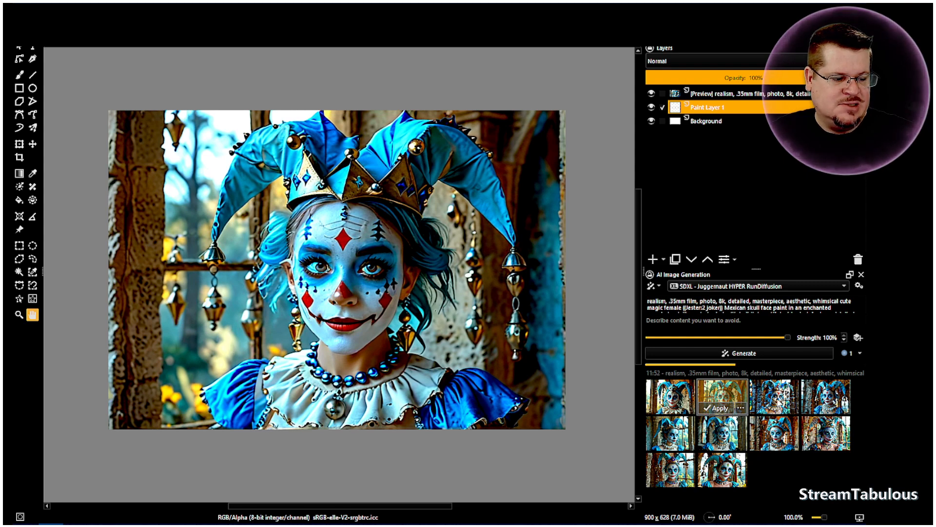
pyautogui.click(779, 404)
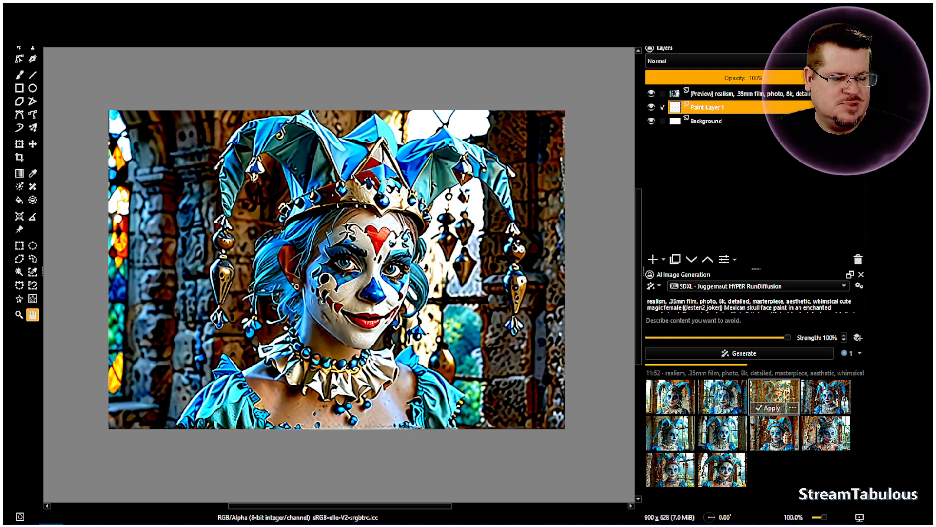
pyautogui.click(824, 406)
pyautogui.click(722, 471)
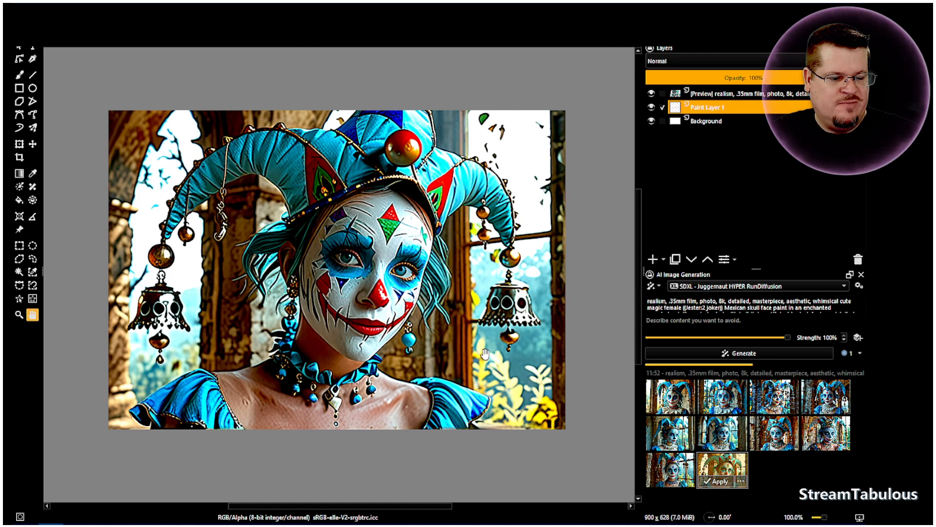
# - Preview the fifth, ninth, seventh, eighth and tenth jester images again, and the newly generated eleventh one
pyautogui.click(675, 441)
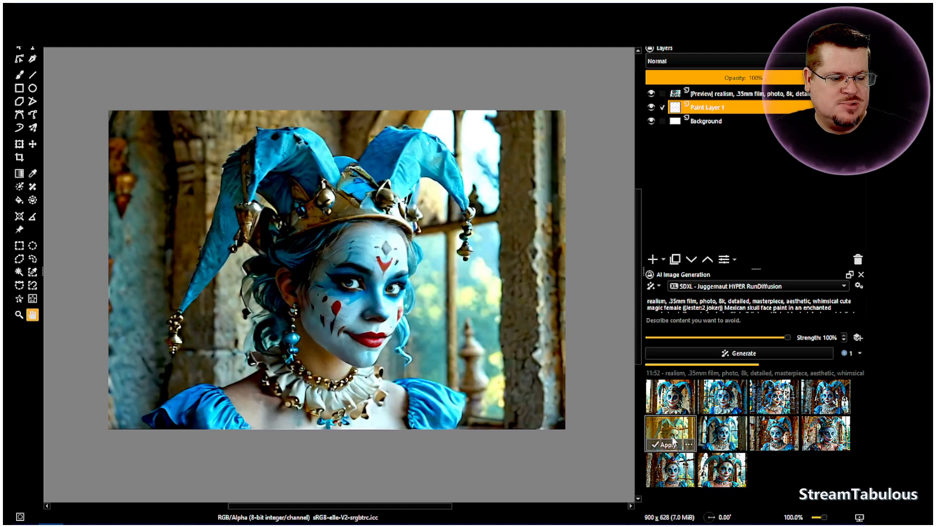
pyautogui.click(678, 476)
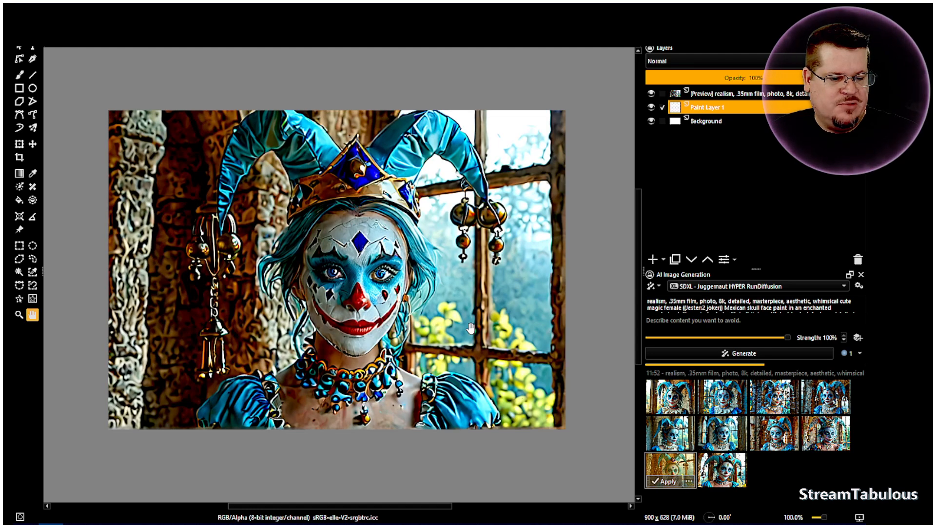
pyautogui.click(774, 434)
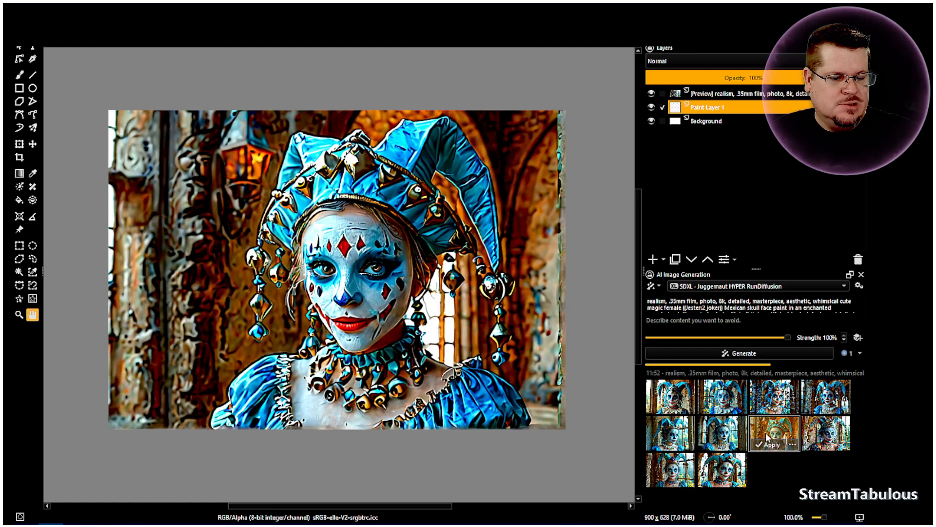
pyautogui.click(830, 429)
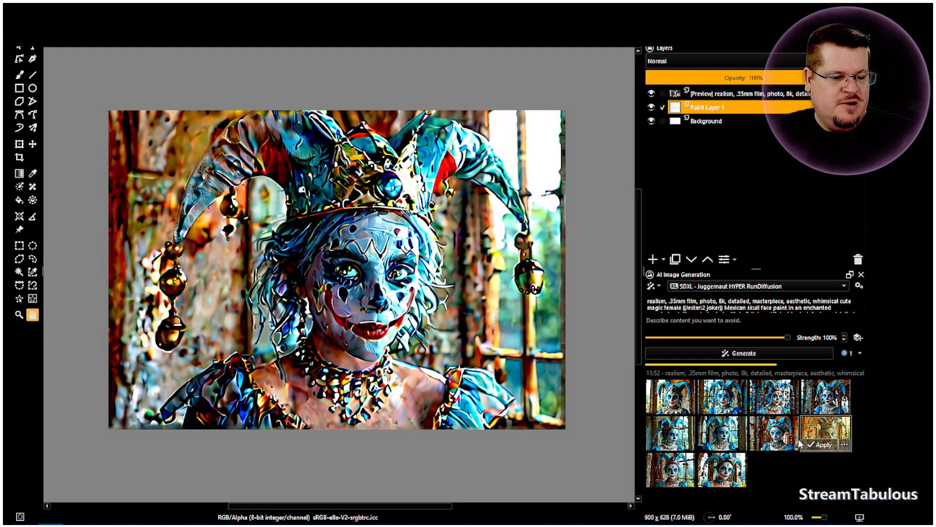
pyautogui.click(720, 469)
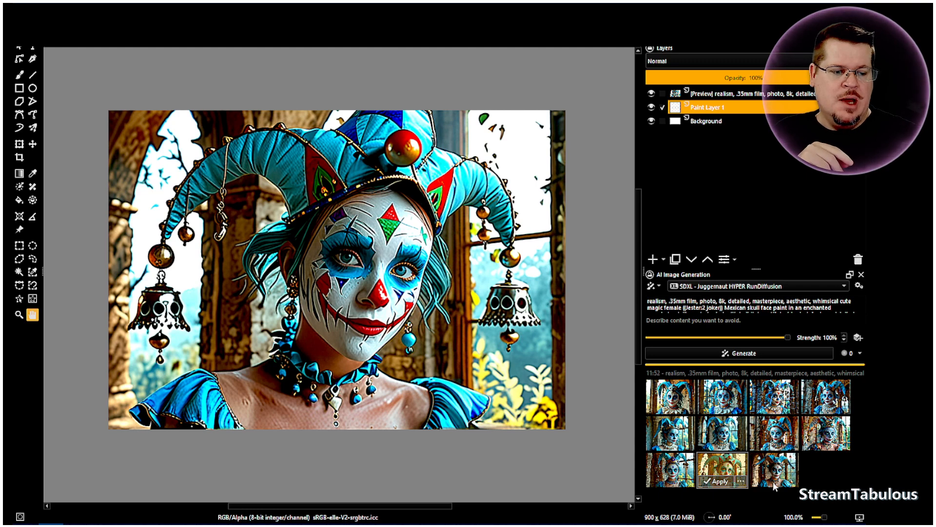
pyautogui.click(775, 466)
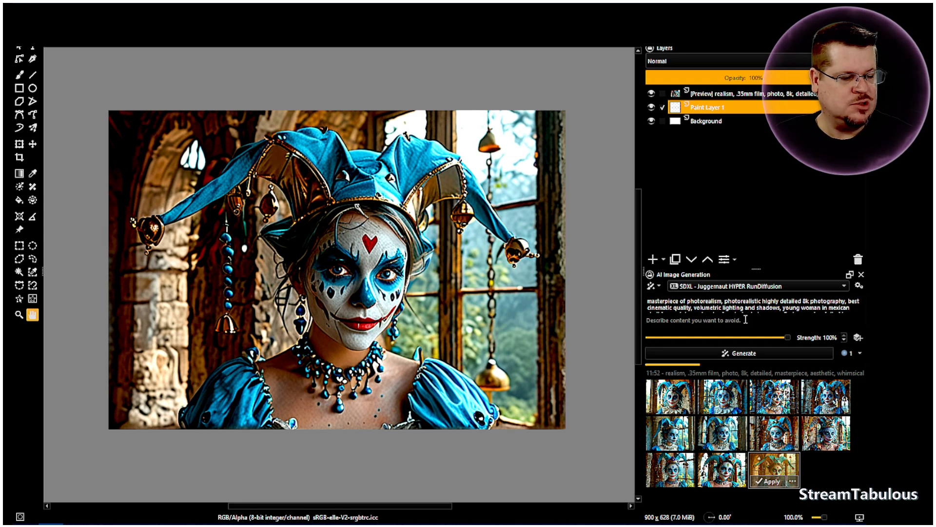
# - Read through the new photorealistic skull face paint prompt and preview the first image generated from it
pyautogui.scroll(-1, 744, 303)
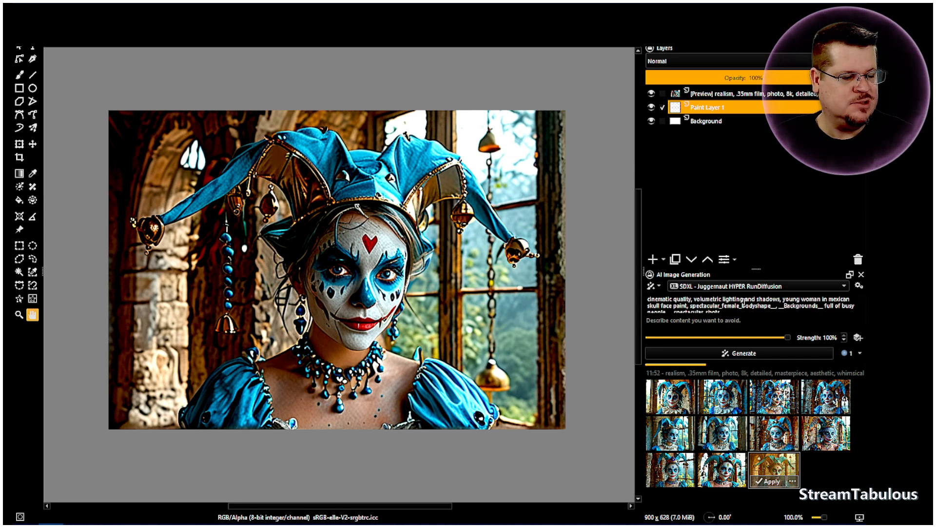
pyautogui.scroll(1, 680, 302)
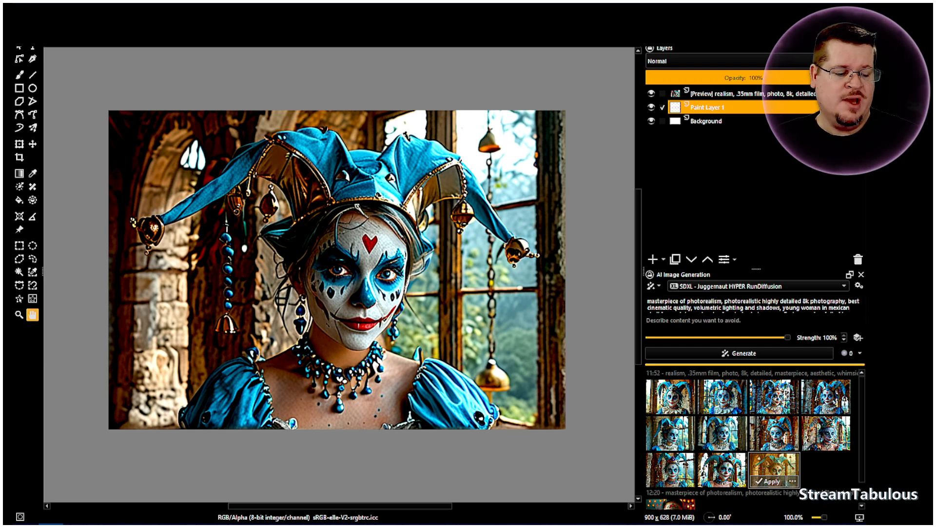
pyautogui.scroll(-1, 683, 400)
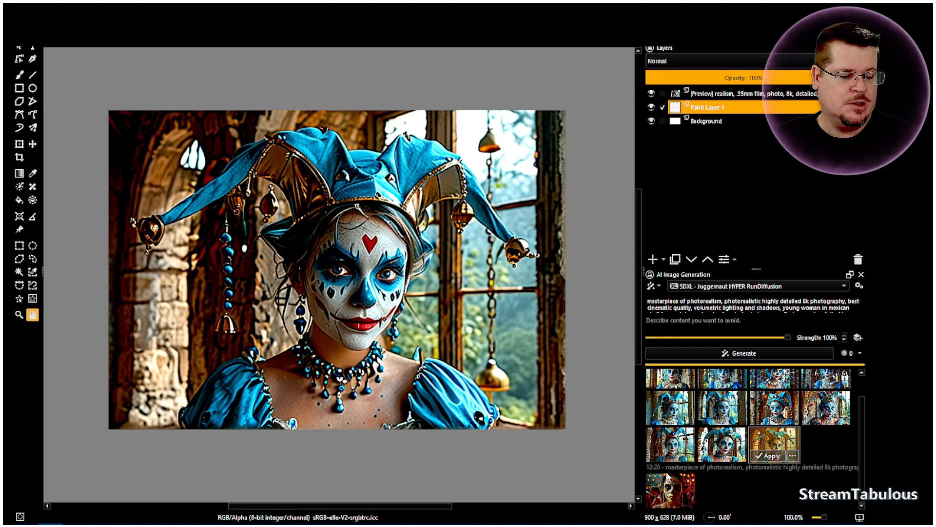
pyautogui.click(659, 490)
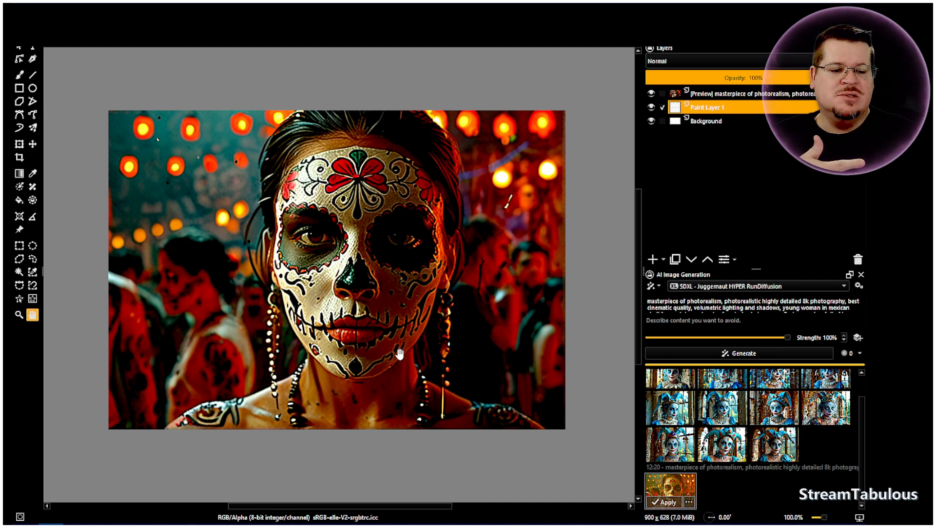
# - Set the quality preset to DPM++ 2M SDE Ex with guidance strength 1.6, and generate a new image
pyautogui.click(858, 286)
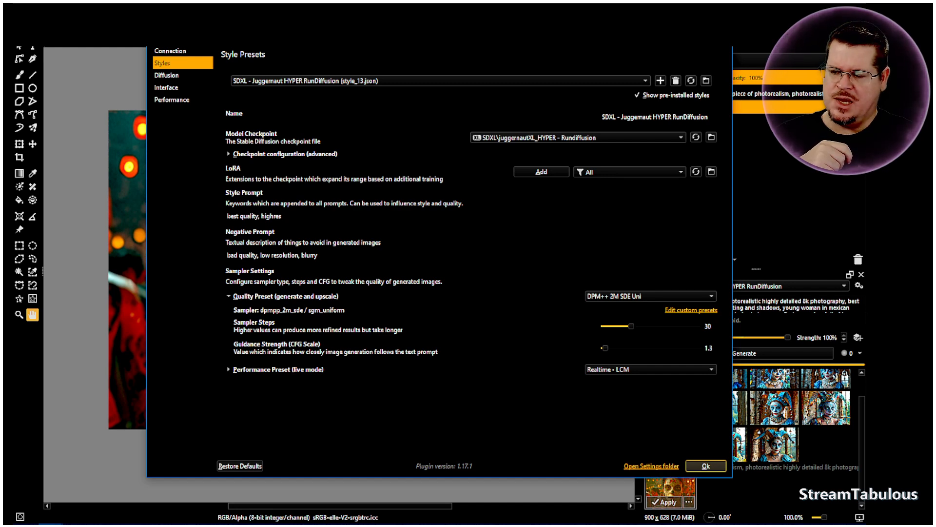
pyautogui.click(643, 296)
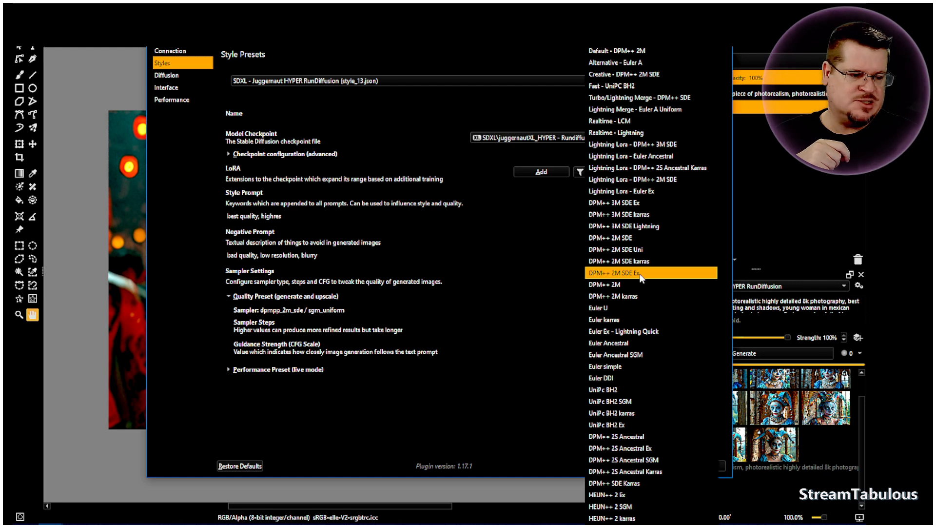
pyautogui.click(641, 275)
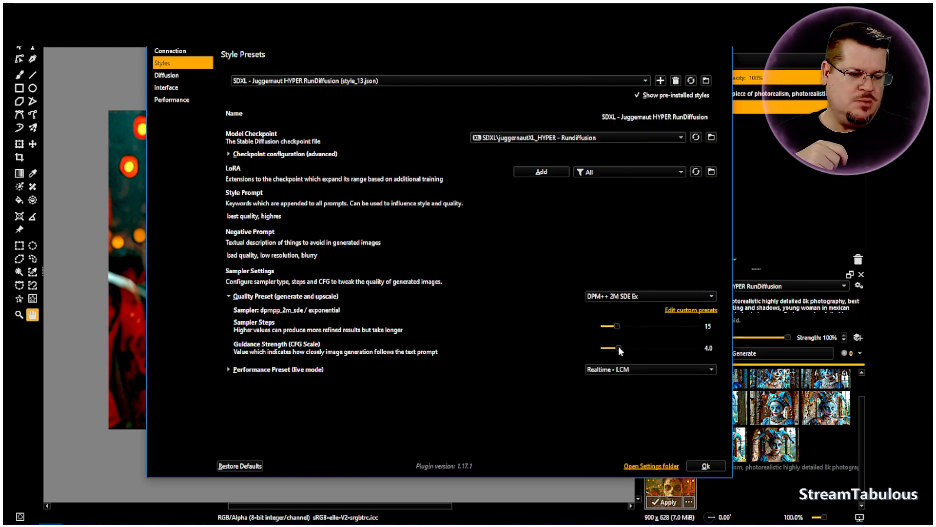
pyautogui.scroll(-7, 618, 347)
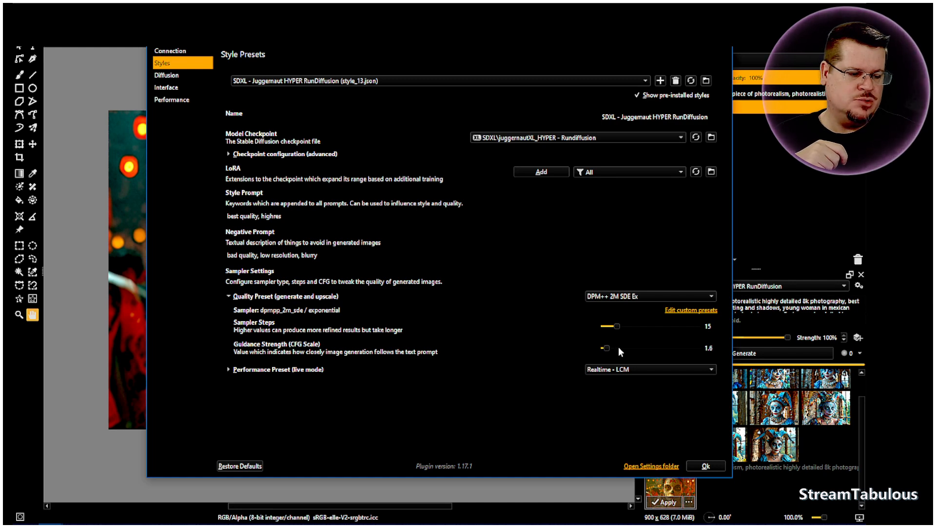
pyautogui.click(716, 466)
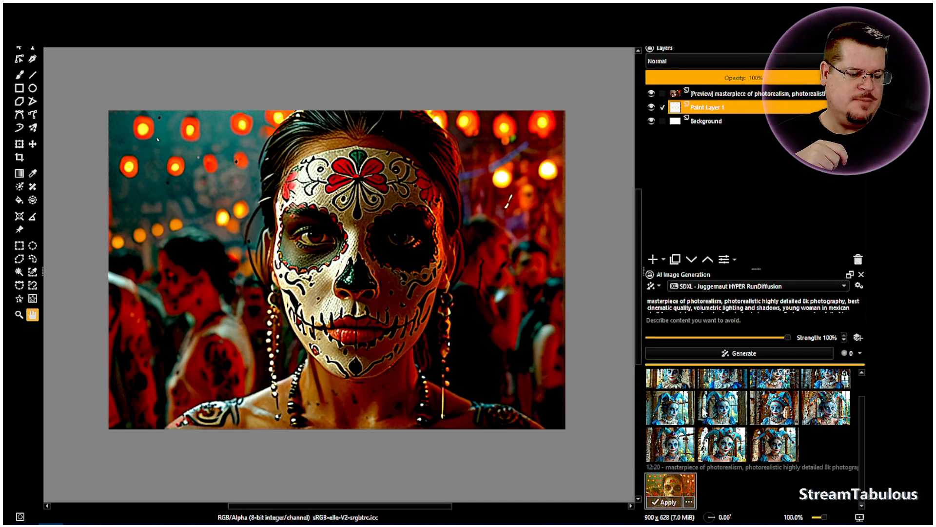
pyautogui.click(725, 354)
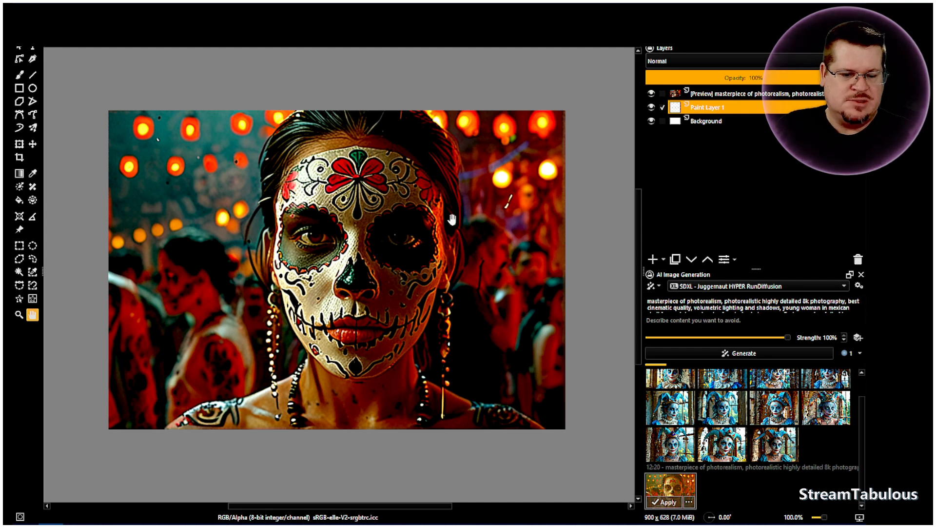
# - Inspect the eyes, skin texture and face paint of the first skull face image up close
pyautogui.scroll(2, 409, 239)
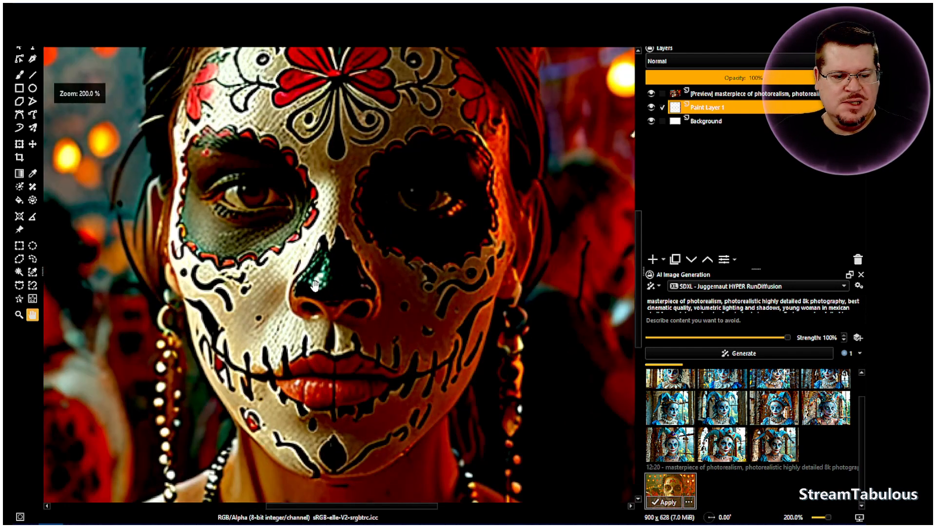
pyautogui.scroll(1, 322, 174)
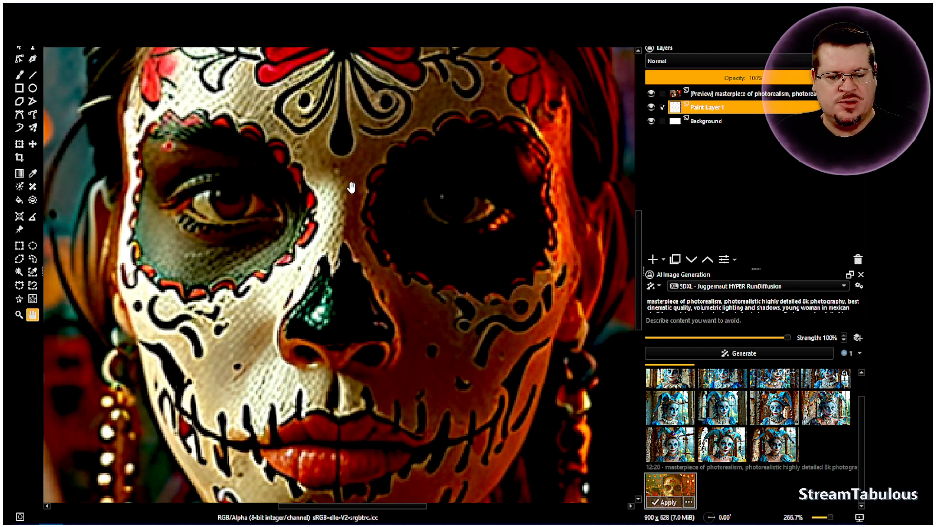
pyautogui.scroll(-3, 351, 193)
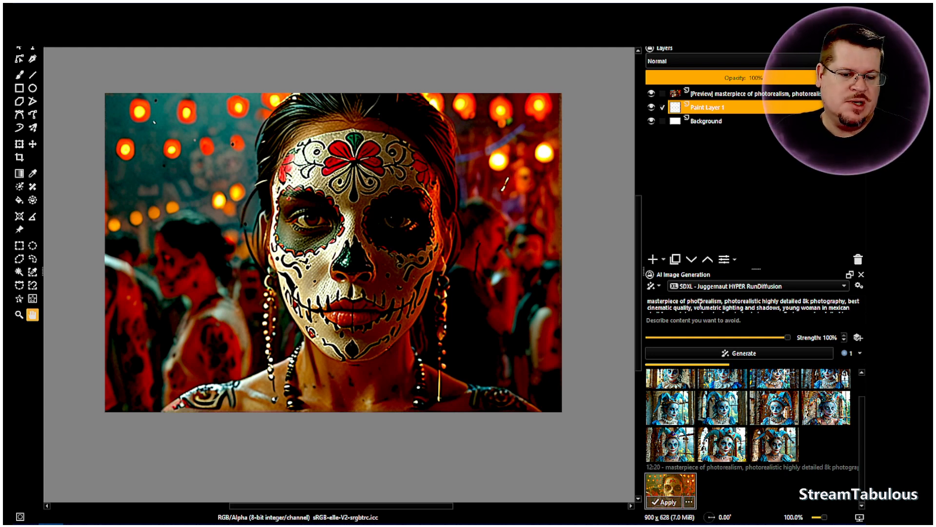
# - Compare the first two skull face images and examine the background figures in the newer one
pyautogui.scroll(-3, 700, 302)
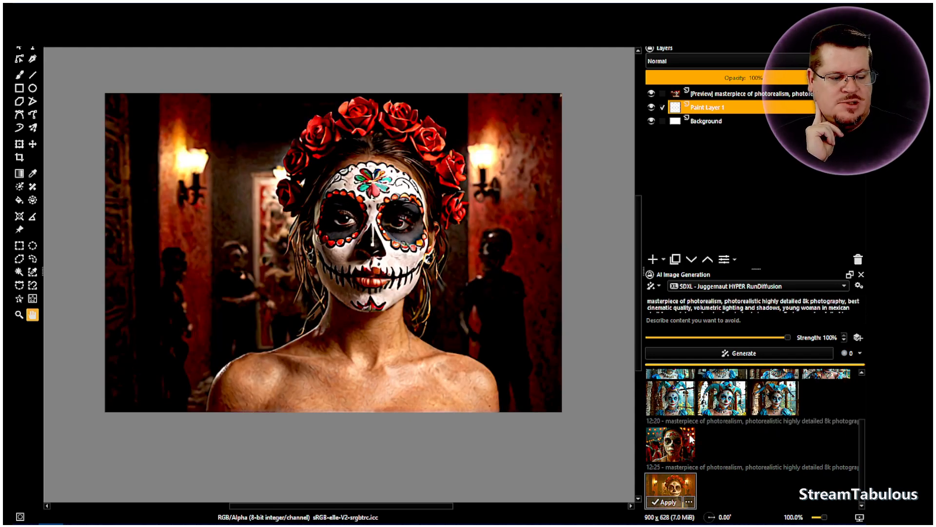
pyautogui.click(672, 448)
pyautogui.click(672, 490)
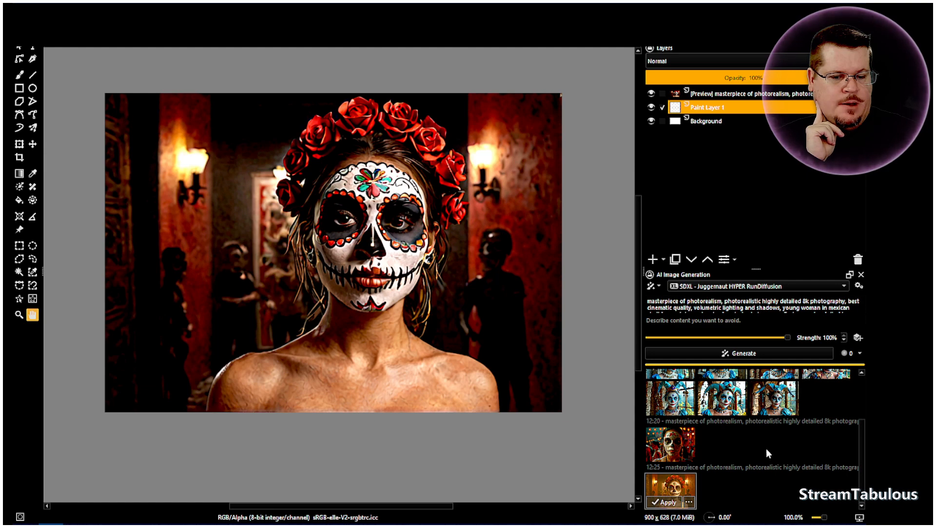
pyautogui.scroll(2, 161, 300)
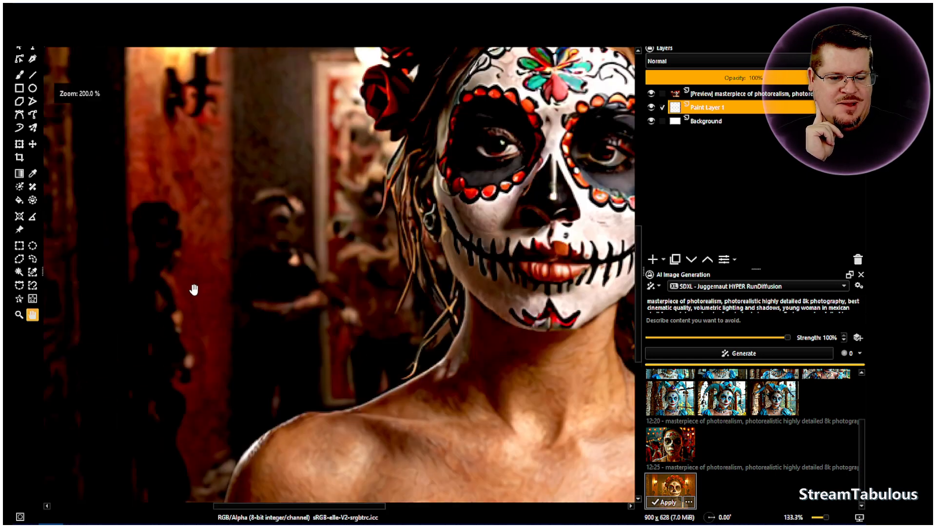
pyautogui.scroll(-2, 323, 259)
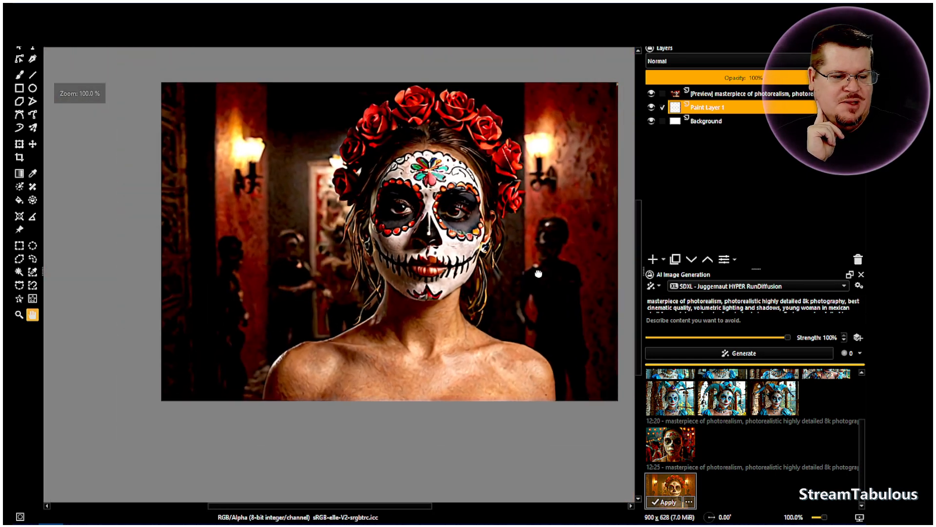
pyautogui.moveTo(532, 279); pyautogui.dragTo(525, 291)
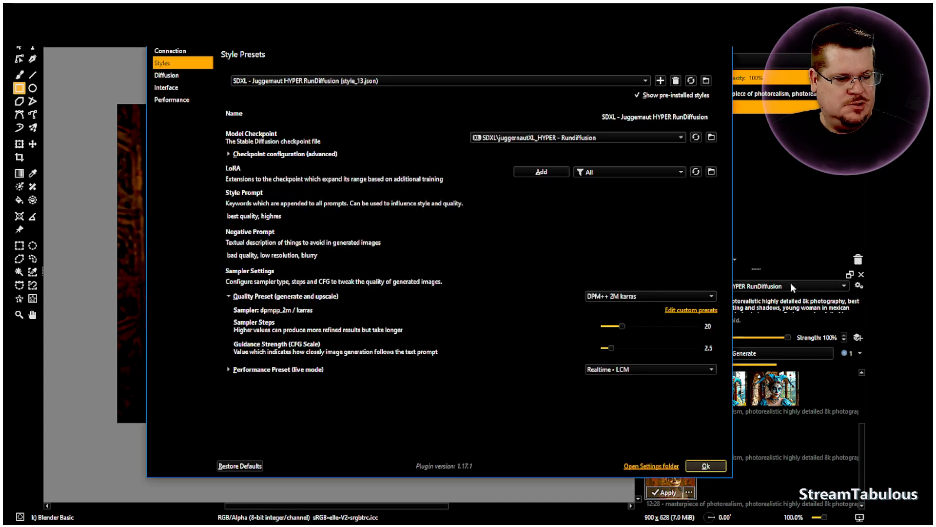
# - Review the DPM++ 2M karras sampler settings and preview the third skull face image
pyautogui.click(859, 285)
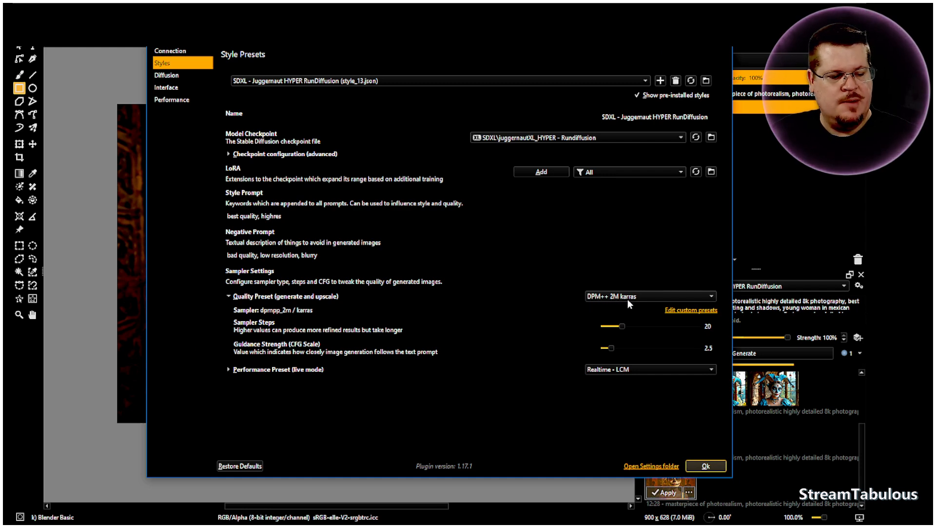
pyautogui.click(717, 466)
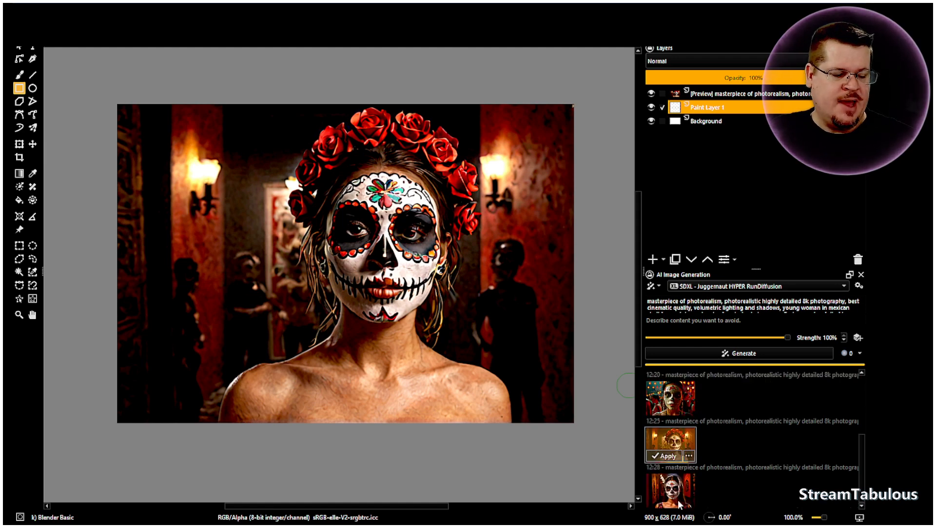
pyautogui.click(673, 485)
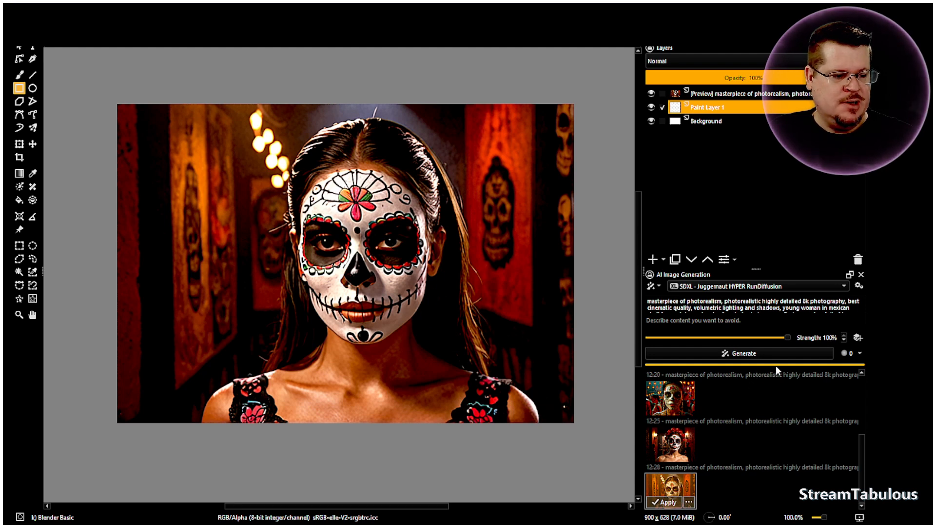
pyautogui.click(859, 286)
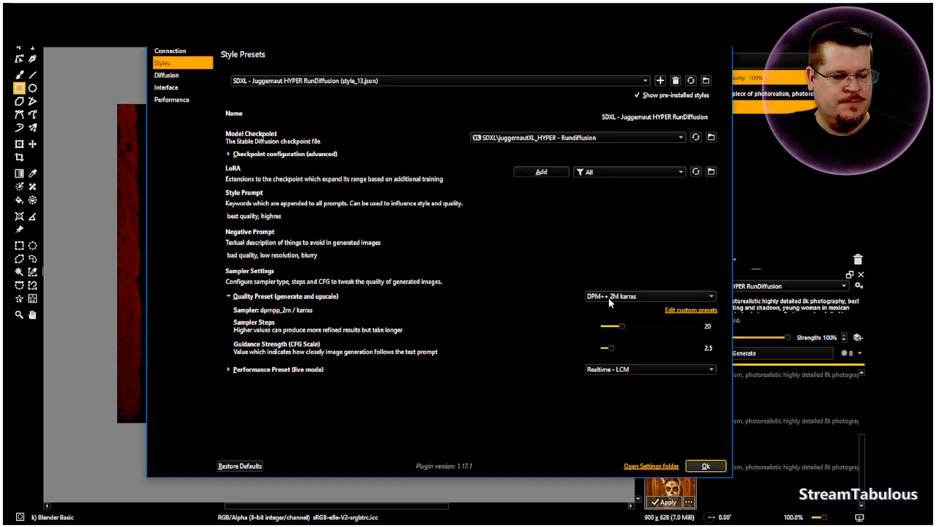
pyautogui.click(716, 465)
# - Switch the style to SDXL - Helloword V6 and set its quality preset to DPM++ 2M karras with guidance strength 2.4
pyautogui.click(769, 284)
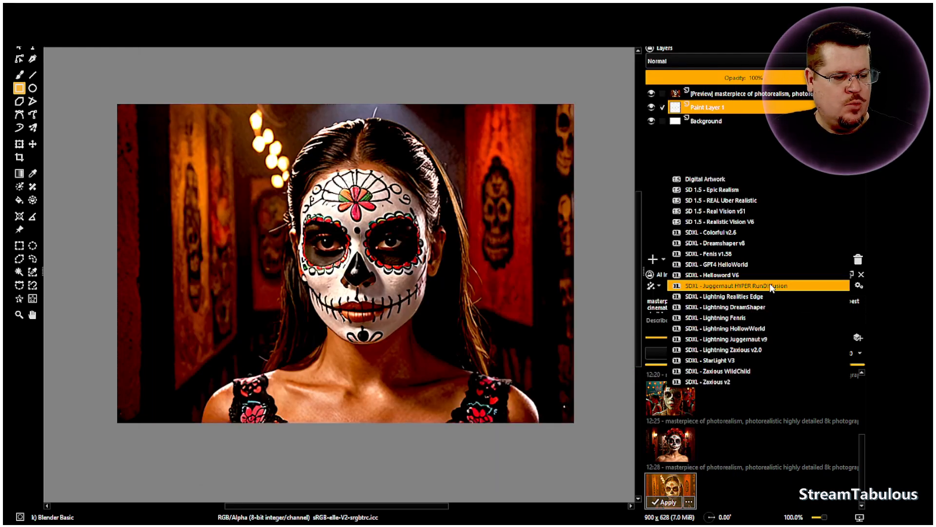
pyautogui.click(747, 275)
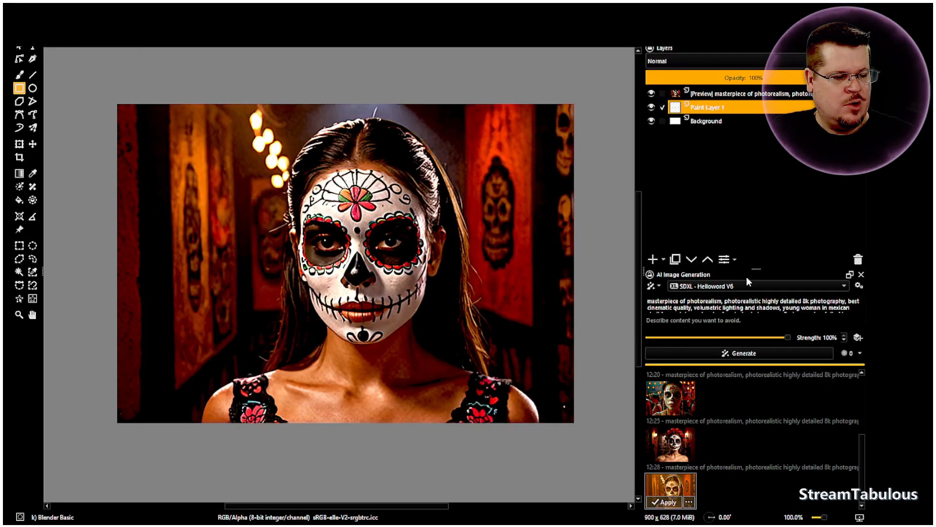
pyautogui.click(858, 287)
pyautogui.click(627, 297)
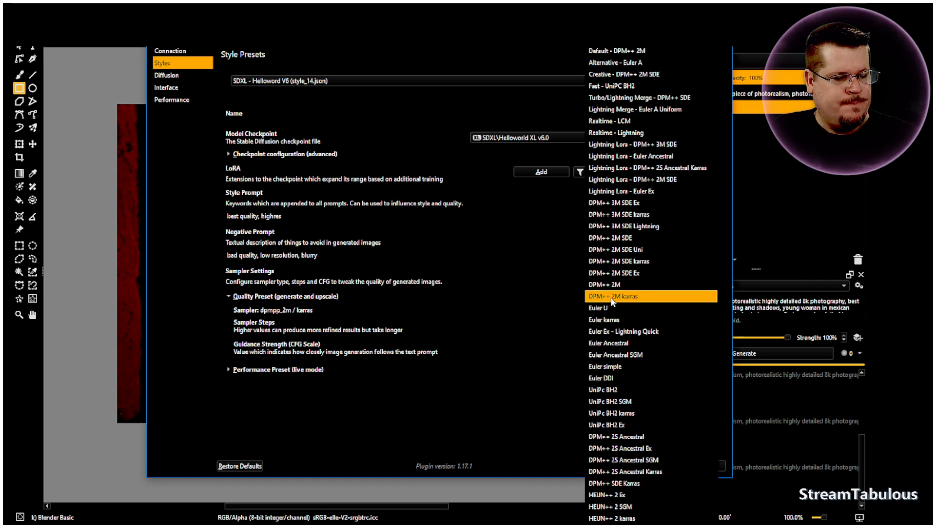
pyautogui.click(618, 299)
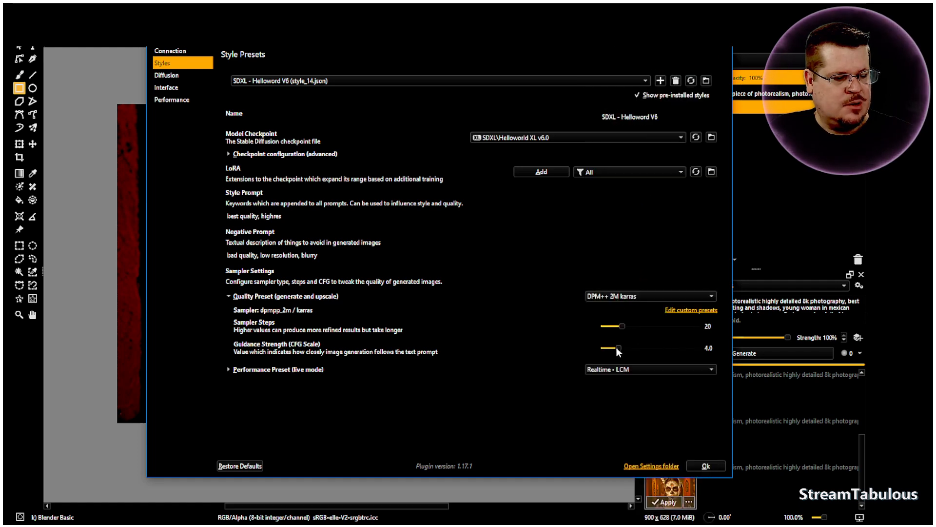
pyautogui.moveTo(619, 347); pyautogui.dragTo(607, 348)
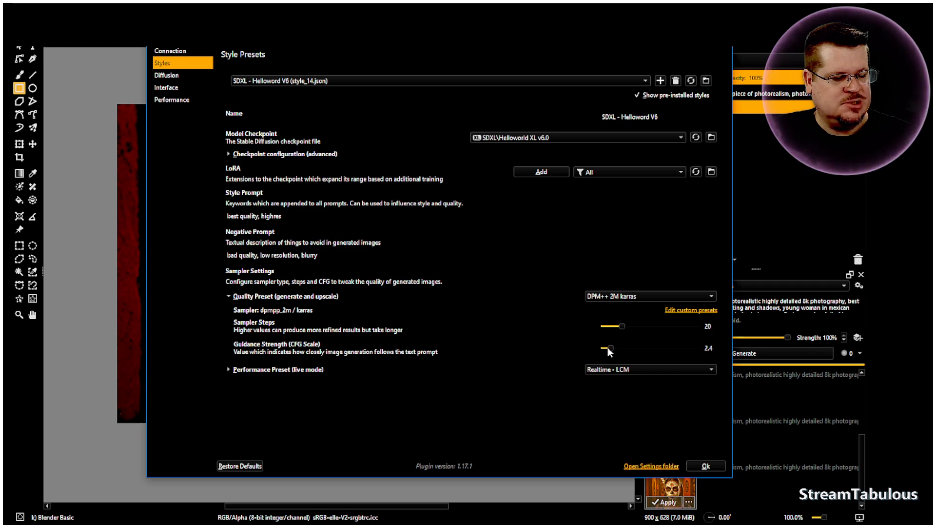
pyautogui.click(709, 464)
# - Generate a skull face image with the Helloword V6 style and preview it
pyautogui.click(765, 352)
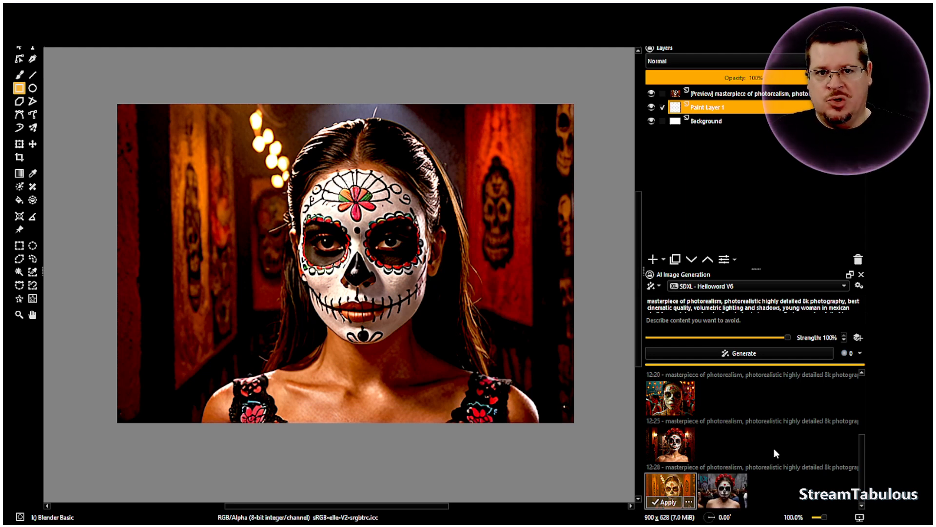
pyautogui.click(721, 487)
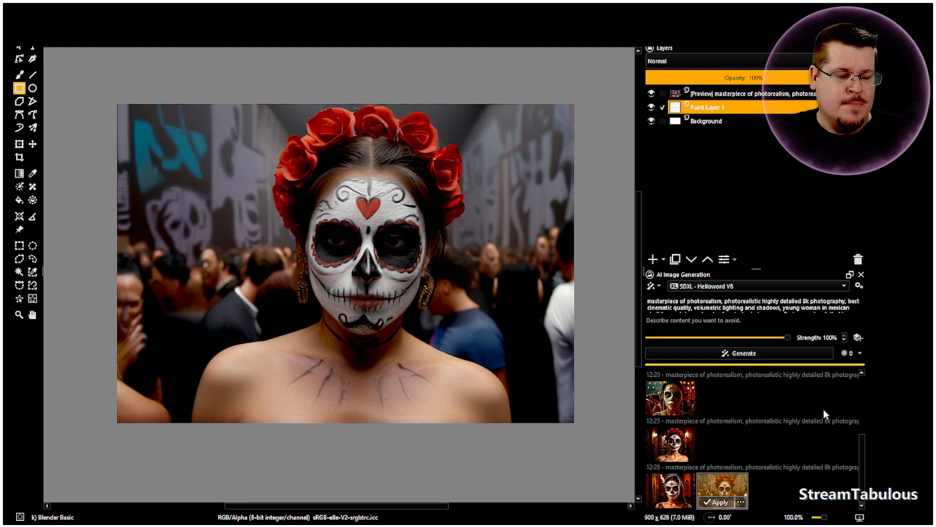
# - Compare the two skull face images in the 12:28 batch
pyautogui.click(668, 497)
pyautogui.click(731, 492)
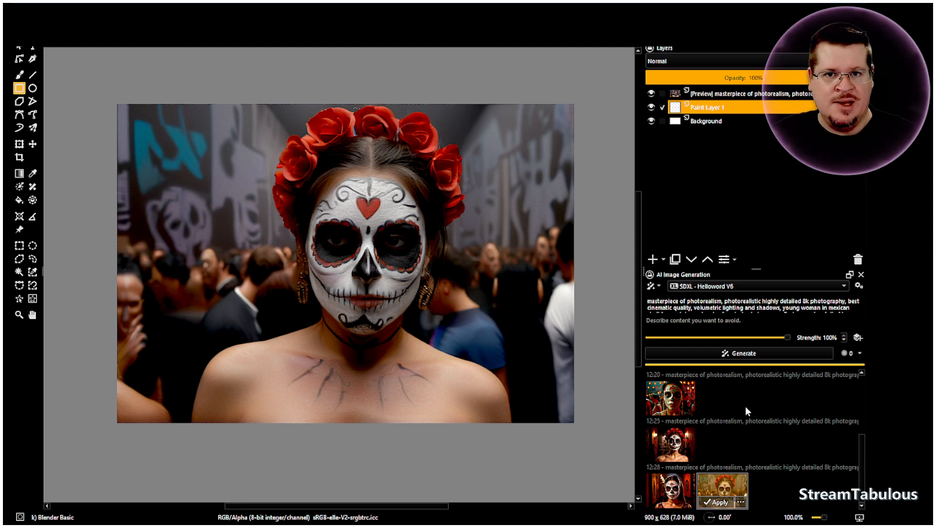
# - Set the Helloword V6 style's quality preset to Euler U with guidance strength 3.1 and accept the settings
pyautogui.click(858, 288)
pyautogui.click(656, 297)
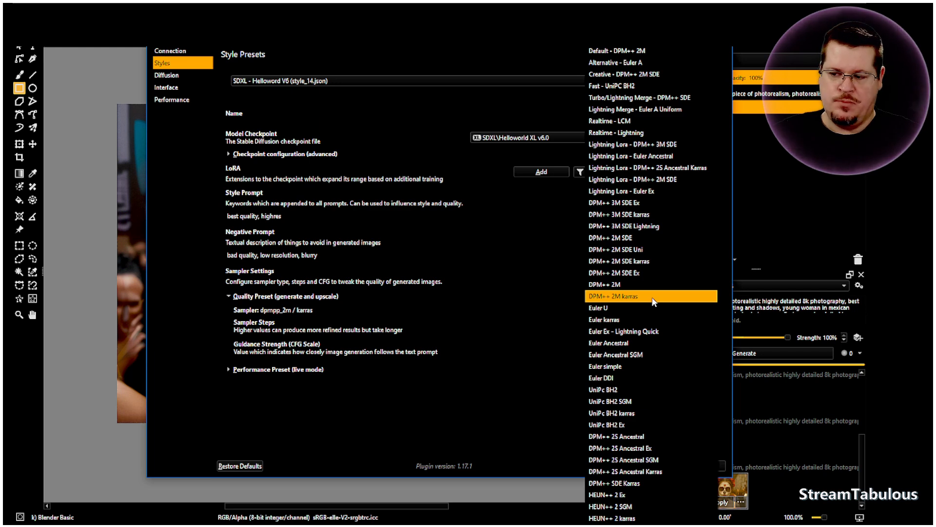
pyautogui.click(625, 308)
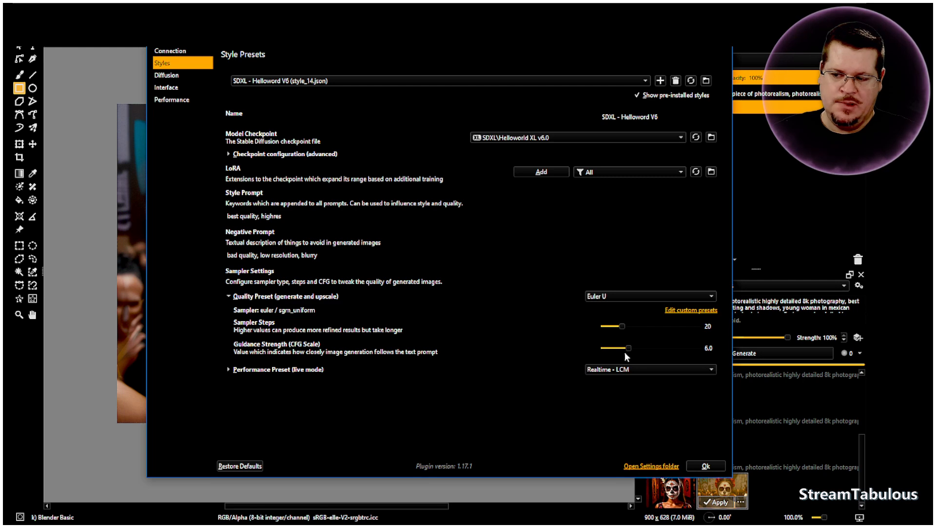
pyautogui.moveTo(628, 348); pyautogui.dragTo(618, 348)
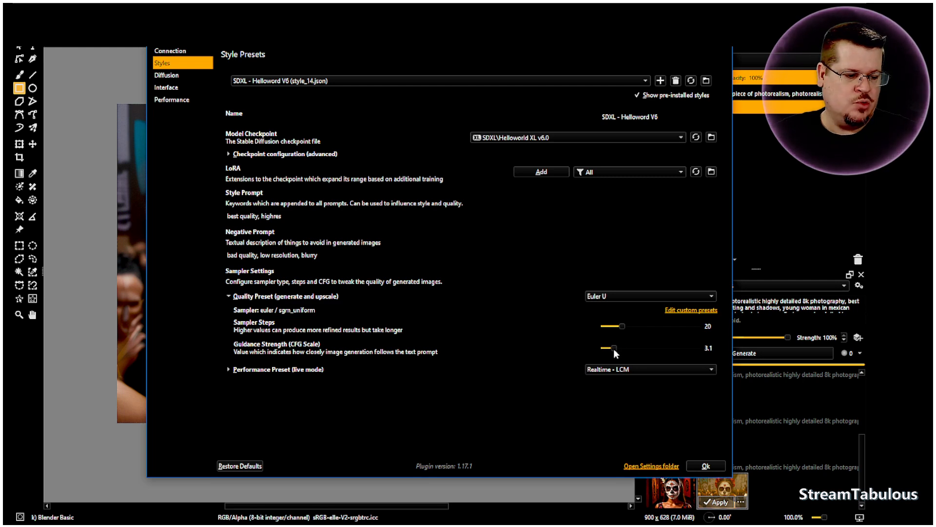
pyautogui.click(706, 466)
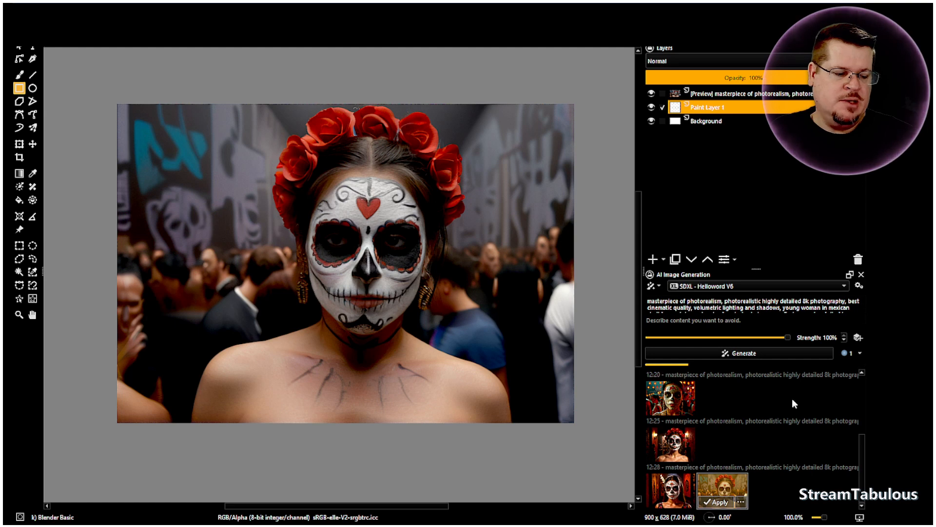
# - Compare the skull face images from the 12:20, 12:25 and 12:28 batches in the generation history
pyautogui.click(680, 409)
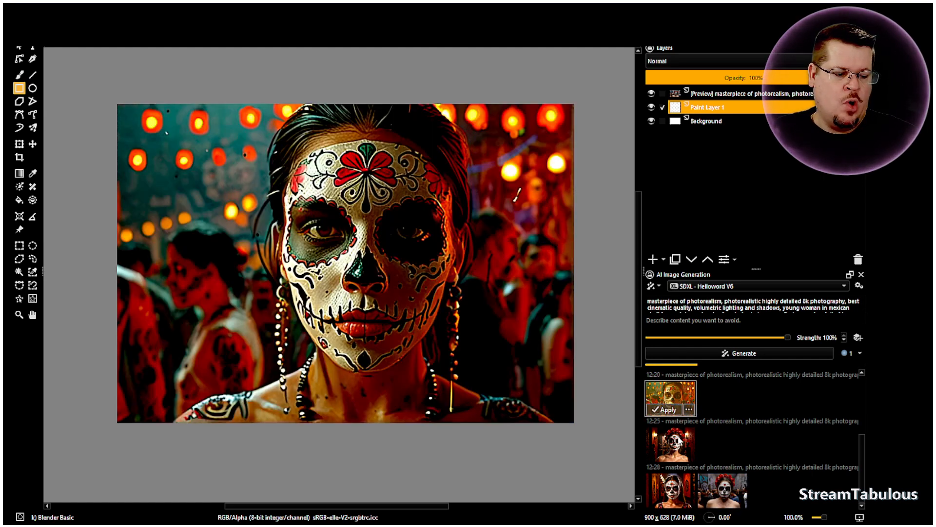
pyautogui.click(679, 442)
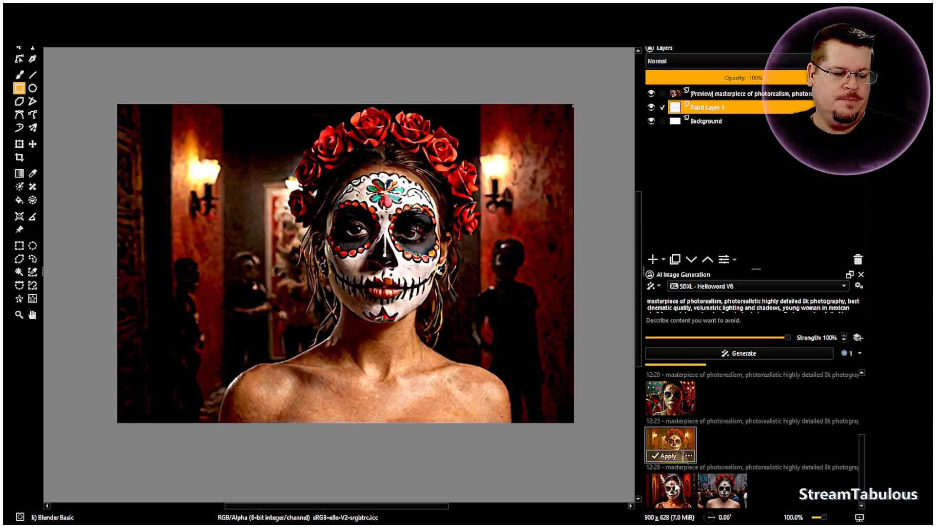
pyautogui.click(678, 487)
pyautogui.click(725, 490)
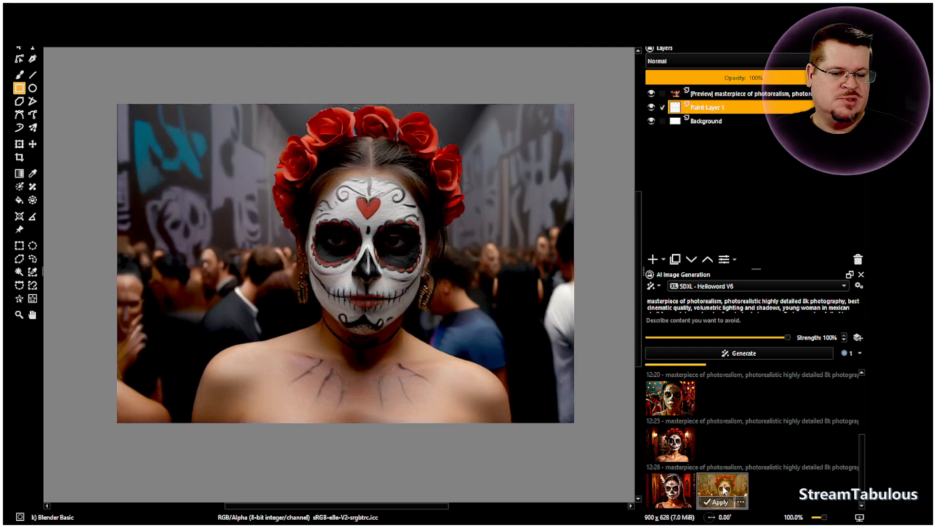
pyautogui.click(676, 398)
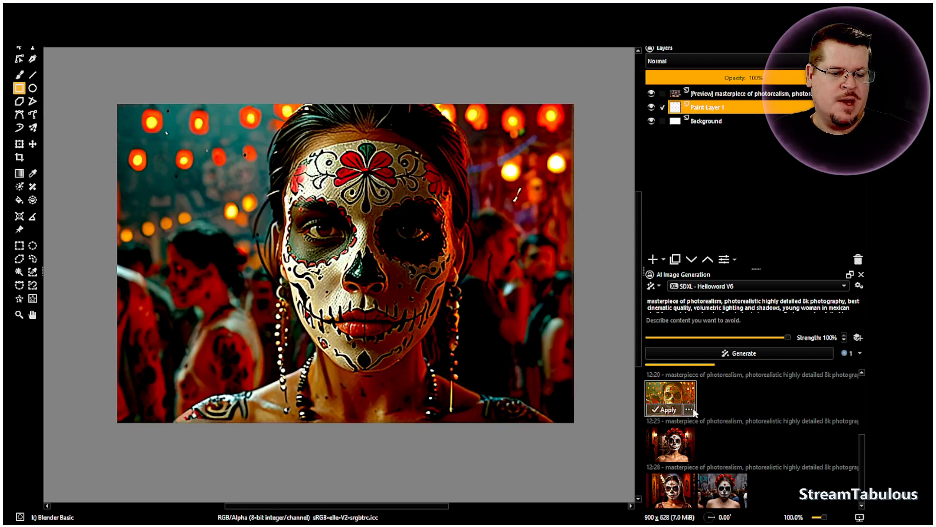
# - Preview several of the earlier jester images from the 11:52 batch for comparison
pyautogui.scroll(3, 670, 419)
pyautogui.click(668, 438)
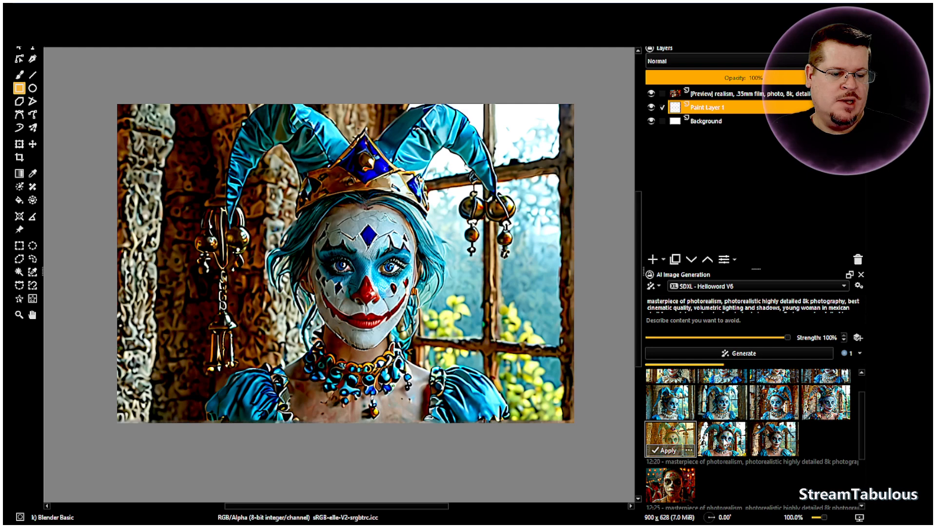
pyautogui.click(725, 443)
pyautogui.click(779, 444)
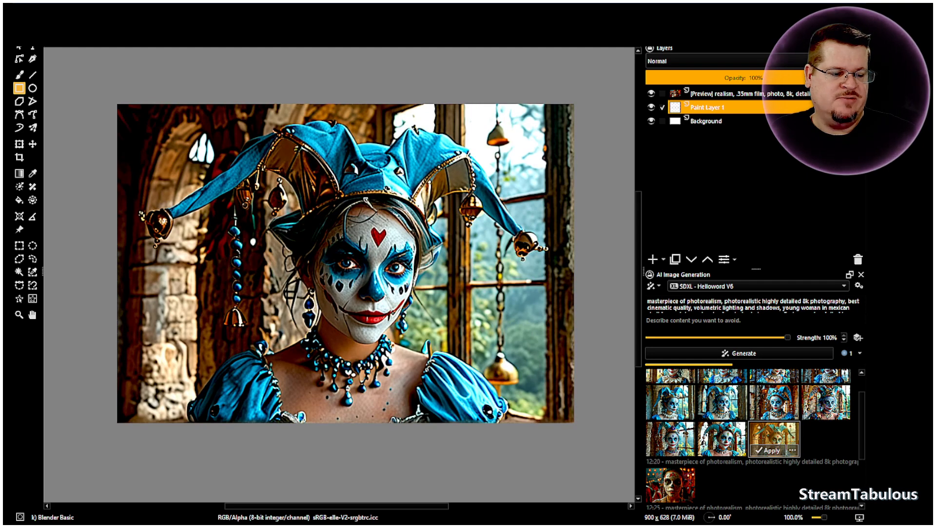
pyautogui.click(726, 408)
pyautogui.scroll(1, 682, 393)
pyautogui.click(677, 403)
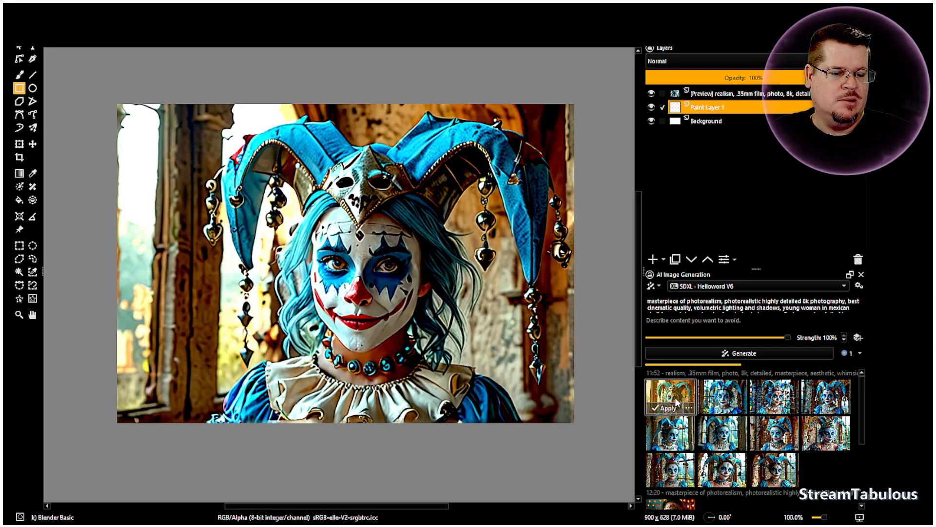
# - Inspect the eyes of the jester with the gold crown up close, recentre the image and preview another jester image
pyautogui.click(729, 439)
pyautogui.scroll(3, 354, 268)
pyautogui.scroll(3, 289, 212)
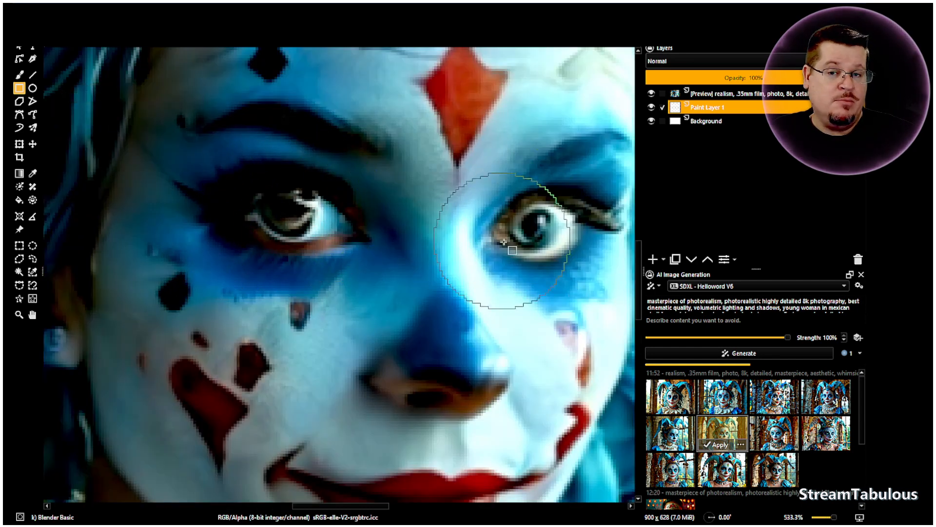
pyautogui.scroll(-3, 521, 256)
pyautogui.scroll(-2, 521, 256)
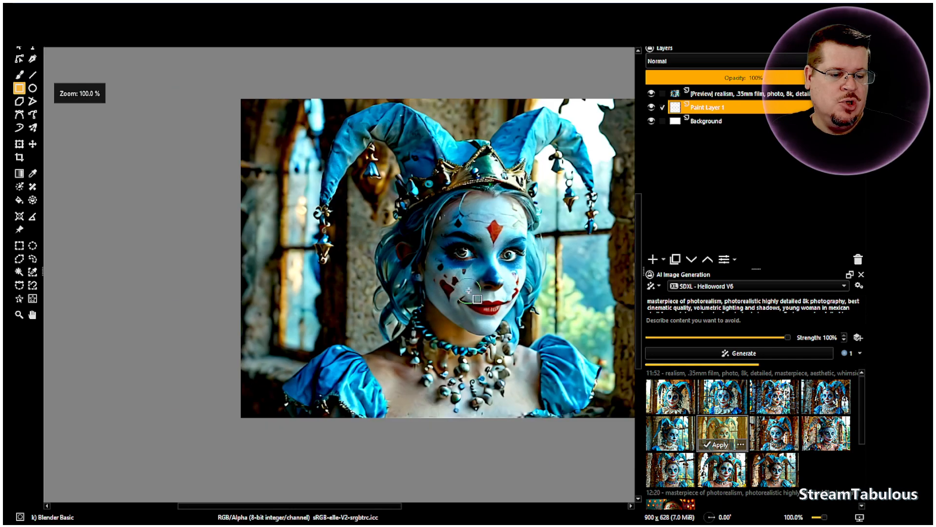
pyautogui.click(32, 314)
pyautogui.moveTo(502, 303); pyautogui.dragTo(389, 306)
pyautogui.scroll(-2, 756, 442)
pyautogui.scroll(-1, 756, 442)
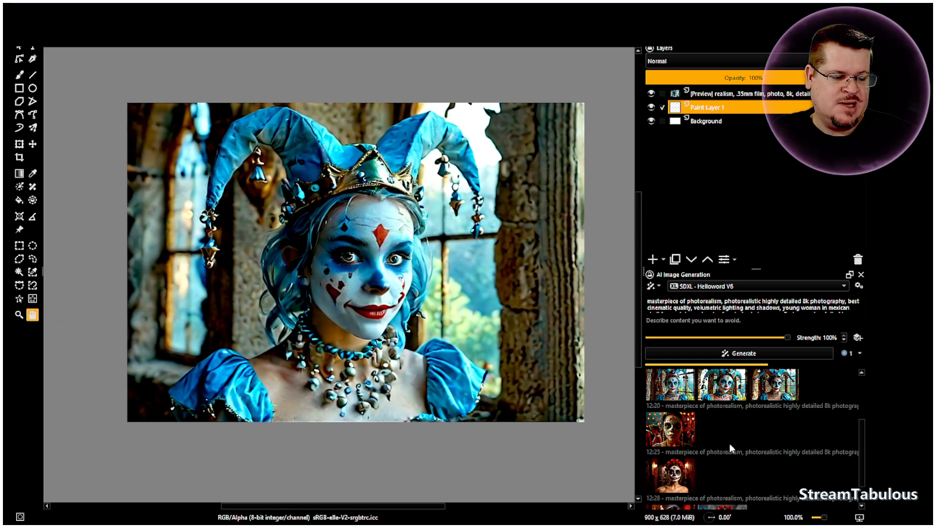
pyautogui.click(724, 391)
# - Compare the skull face images from every batch again and preview the newest one in the 12:28 batch
pyautogui.scroll(-1, 729, 413)
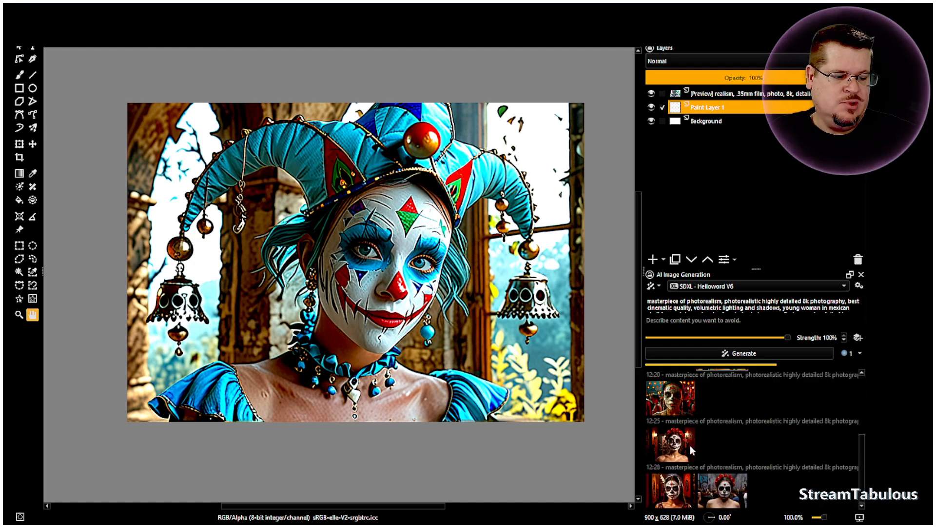
pyautogui.click(667, 404)
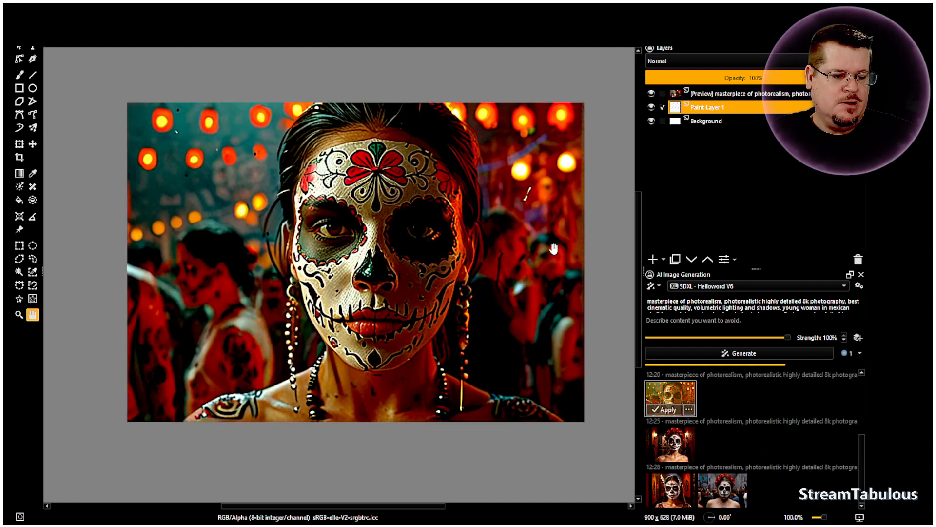
pyautogui.click(659, 452)
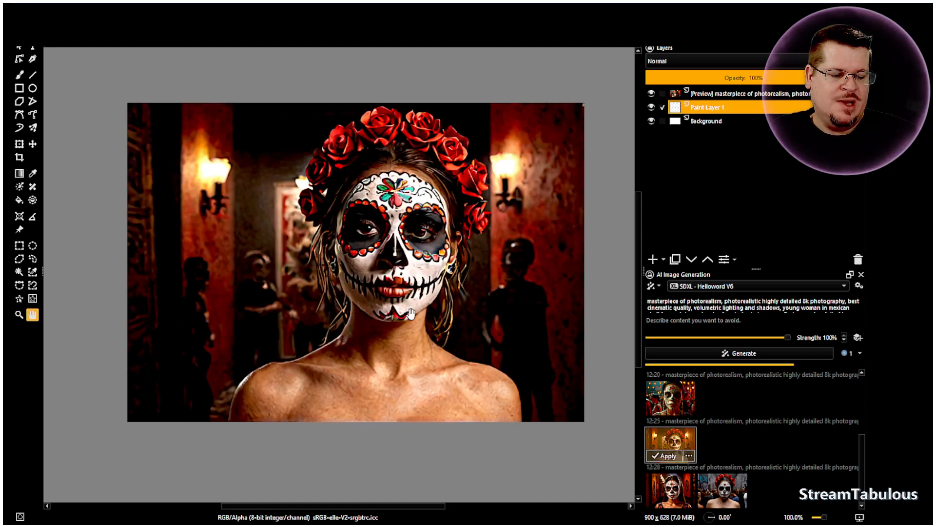
pyautogui.click(665, 493)
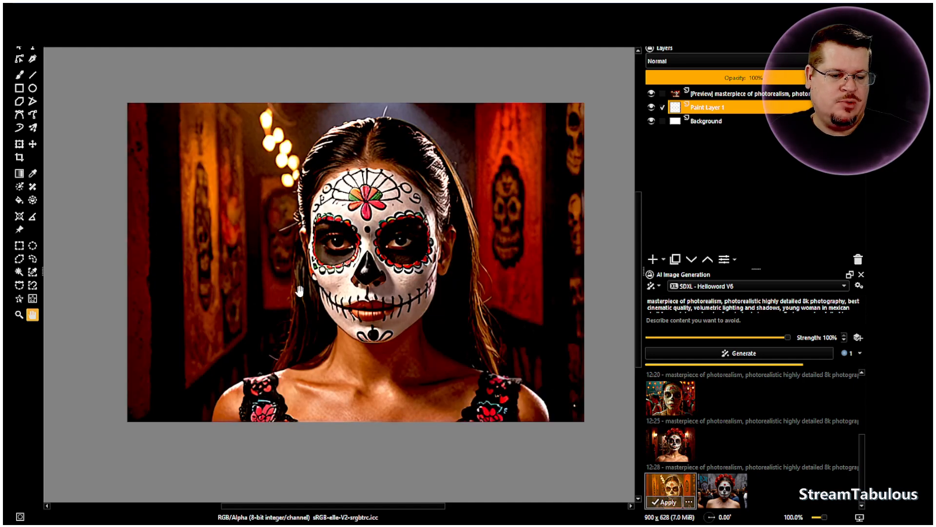
pyautogui.click(721, 493)
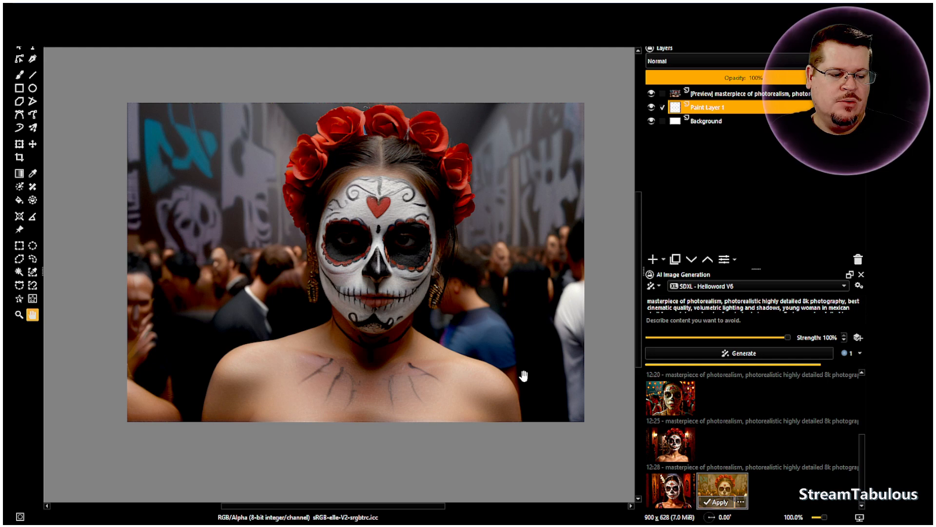
pyautogui.click(675, 401)
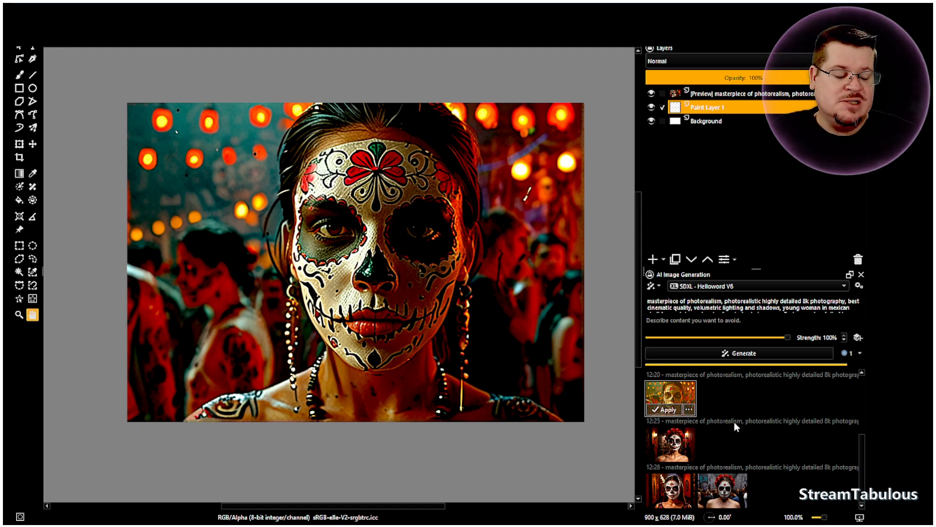
pyautogui.click(723, 494)
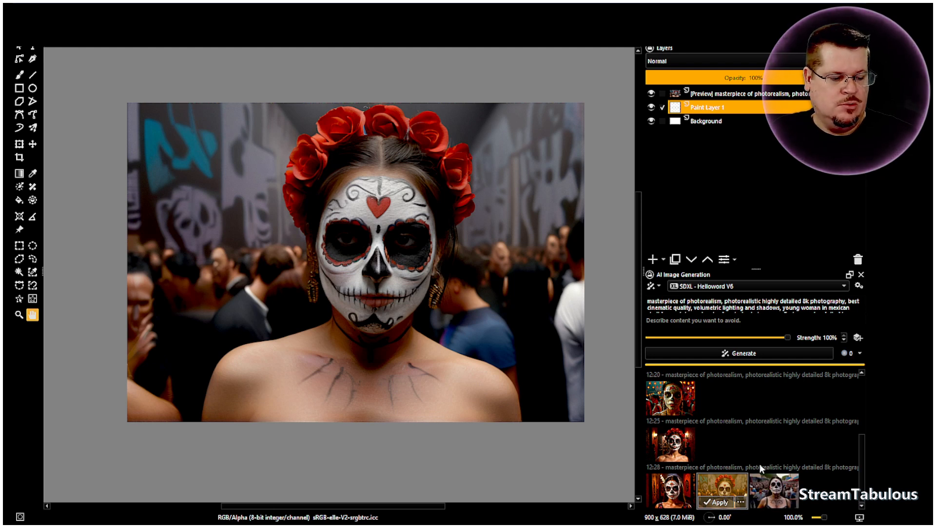
pyautogui.click(780, 496)
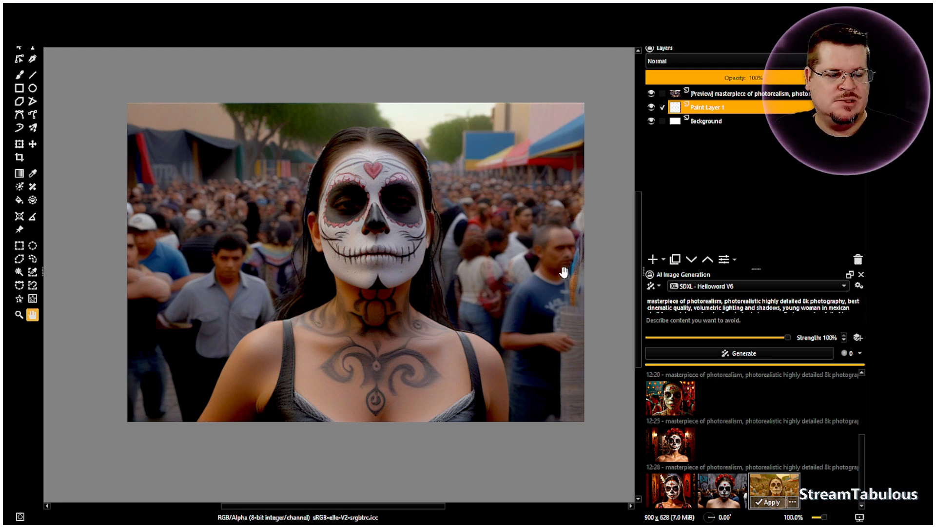
# - Switch the Helloword V6 quality preset to Euler karras with guidance strength 3.6 and accept the settings
pyautogui.click(859, 287)
pyautogui.click(620, 298)
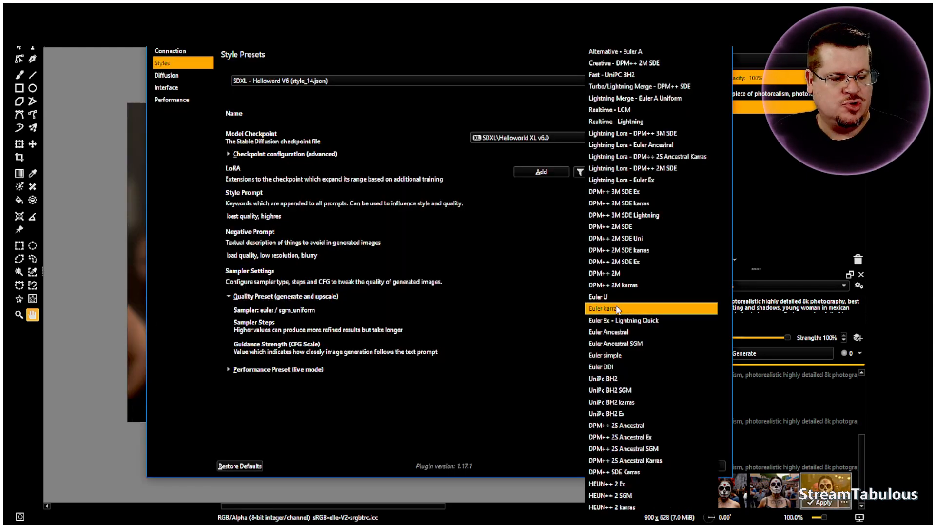
pyautogui.click(605, 308)
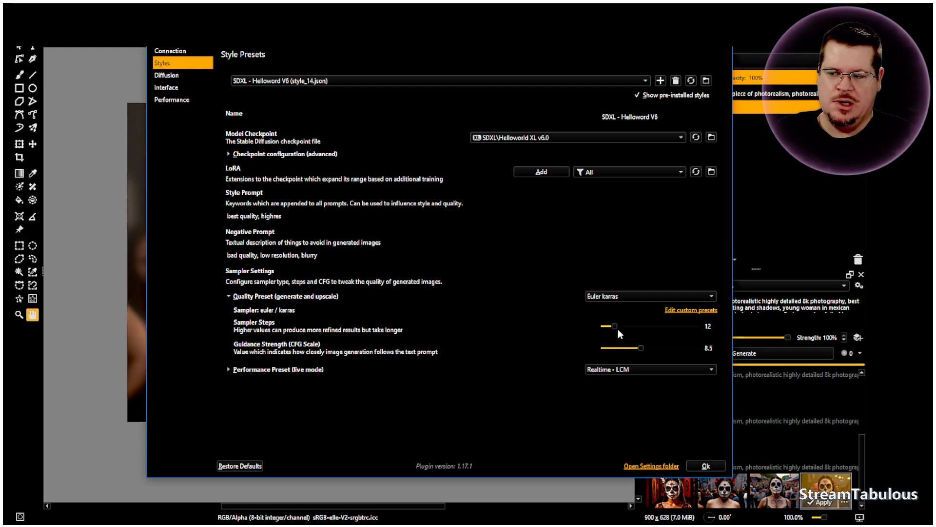
pyautogui.moveTo(642, 349); pyautogui.dragTo(618, 348)
pyautogui.click(706, 466)
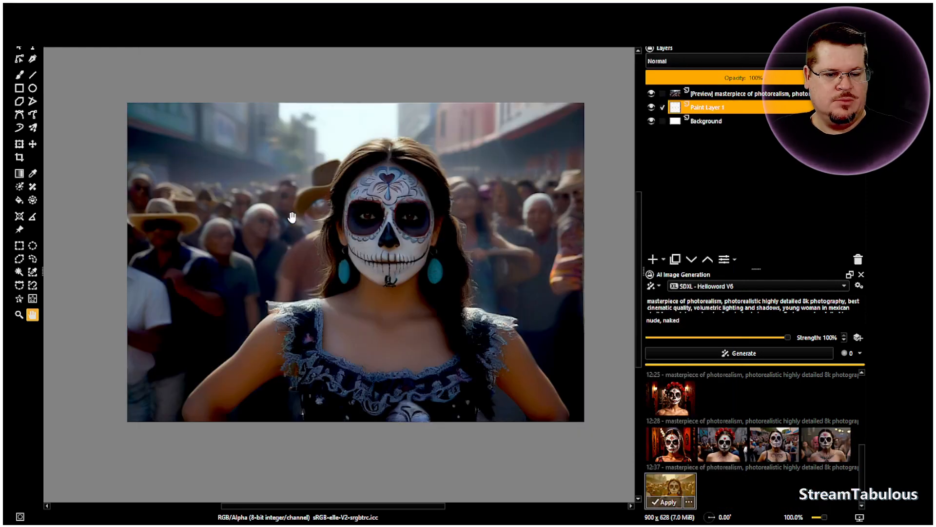
# - Examine the face and background crowd in the 12:37 skull face image of the woman in a ruffled dress
pyautogui.scroll(5, 390, 236)
pyautogui.scroll(-5, 429, 242)
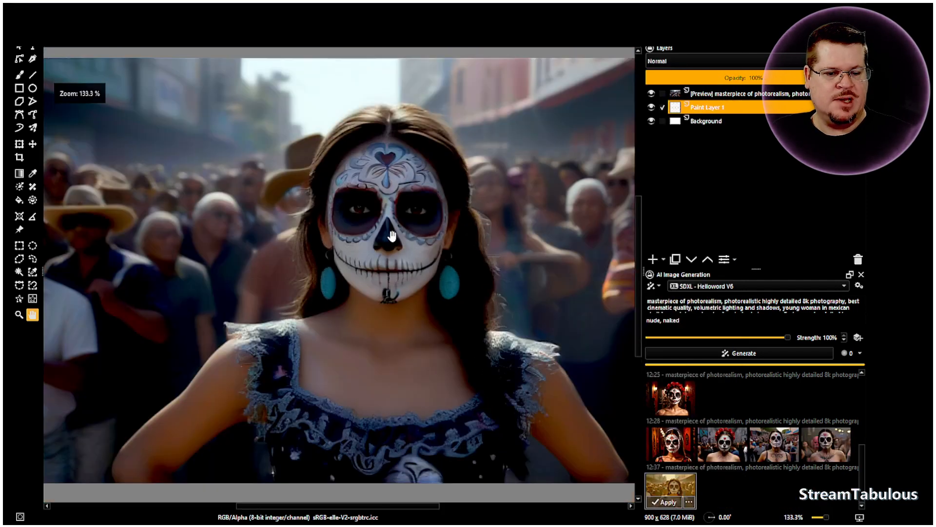
pyautogui.scroll(1, 448, 245)
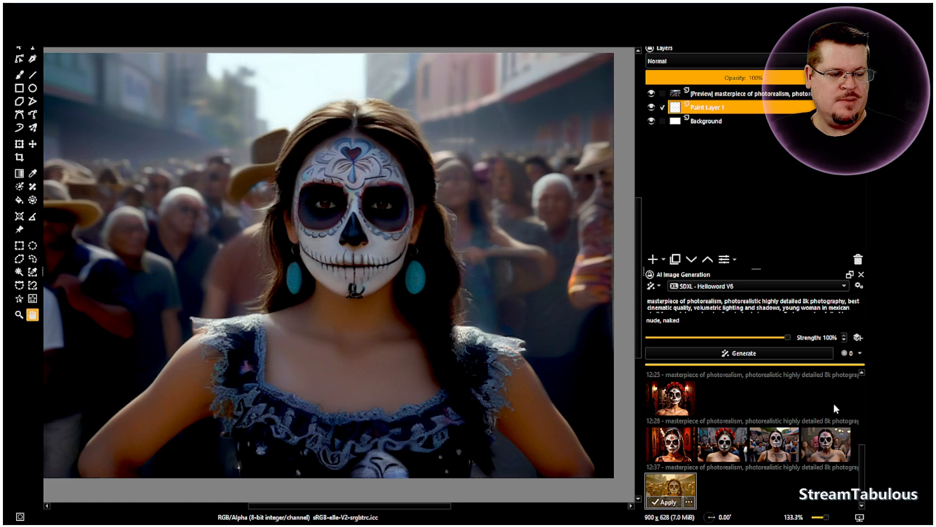
# - Set the Euler karras preset to 24 sampler steps and guidance strength 4.2, and generate and preview a skull face image
pyautogui.click(859, 286)
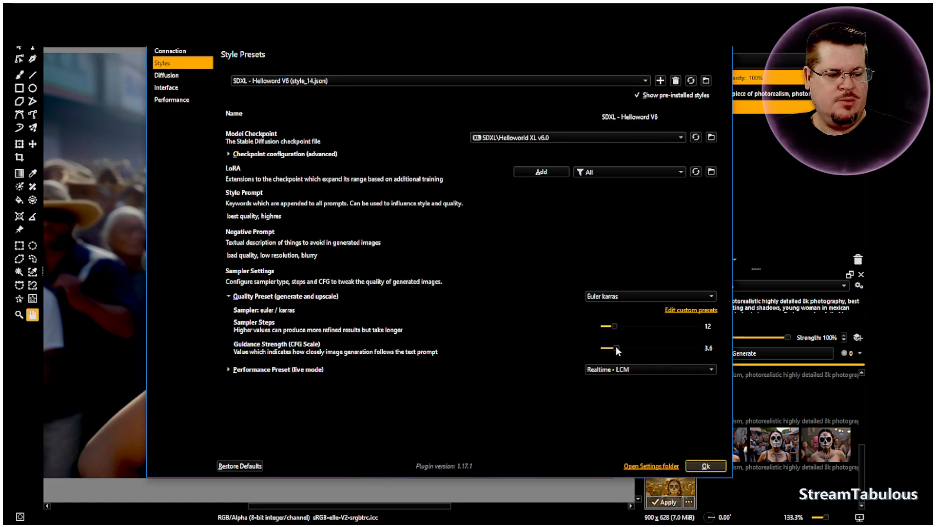
pyautogui.scroll(1, 616, 346)
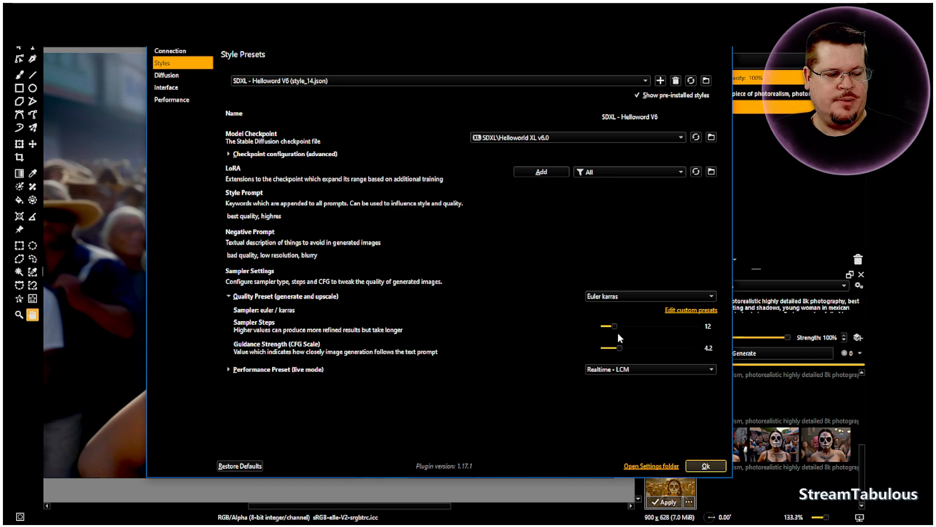
pyautogui.scroll(3, 616, 329)
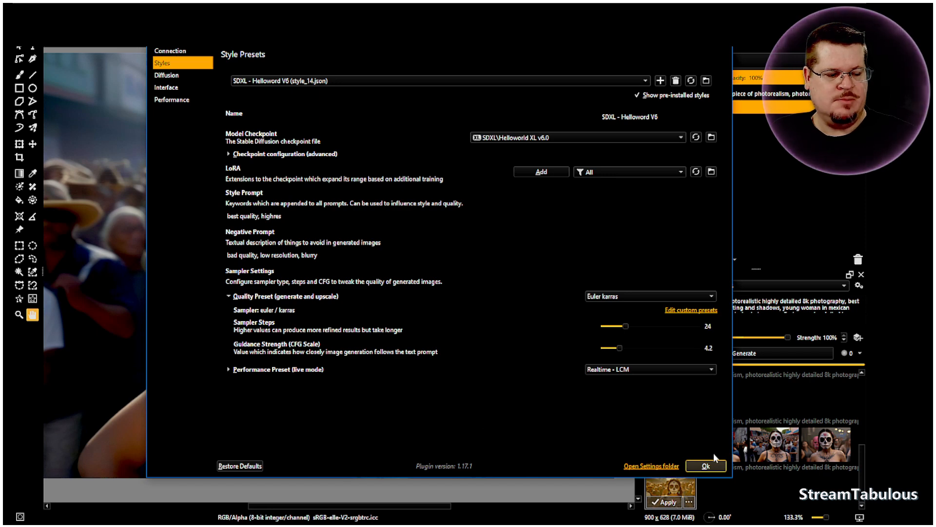
pyautogui.click(707, 465)
pyautogui.click(741, 353)
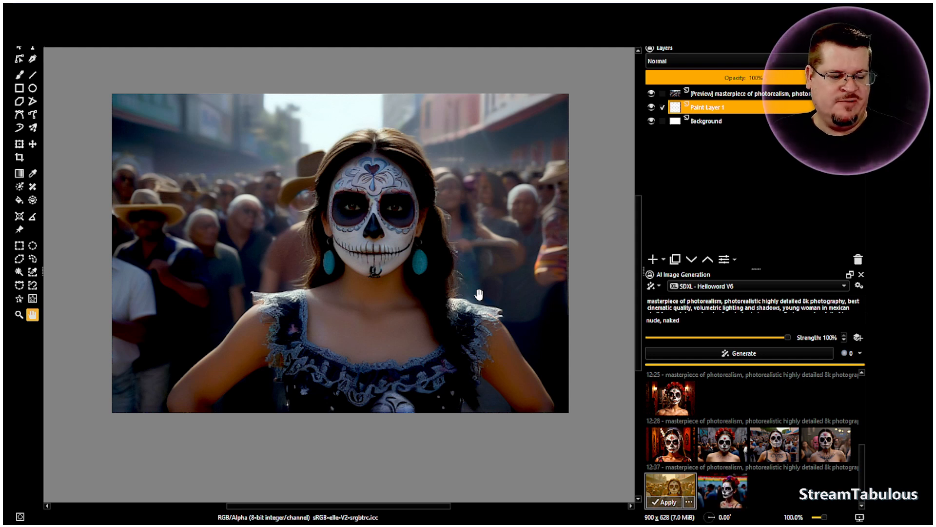
pyautogui.click(725, 492)
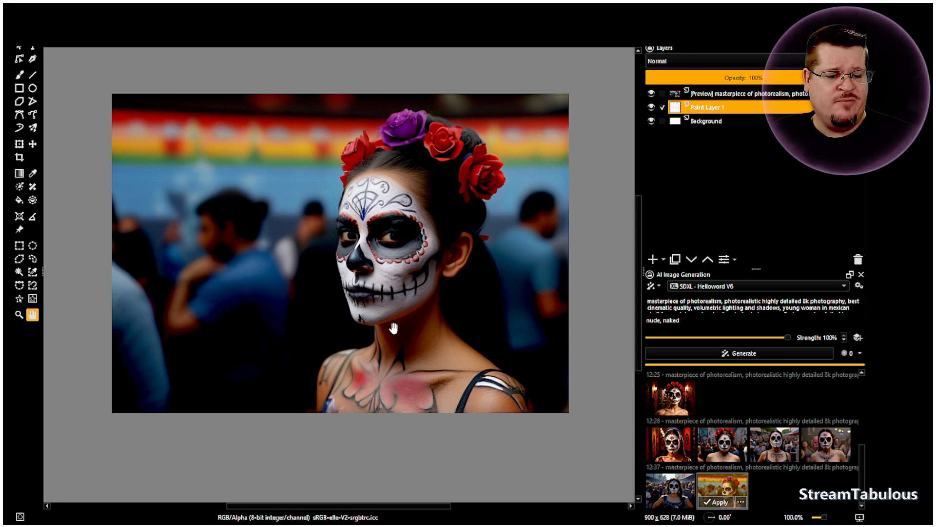
# - Set the Helloword V6 Euler karras preset to 30 sampler steps and guidance strength 5.0, and accept the settings
pyautogui.click(859, 287)
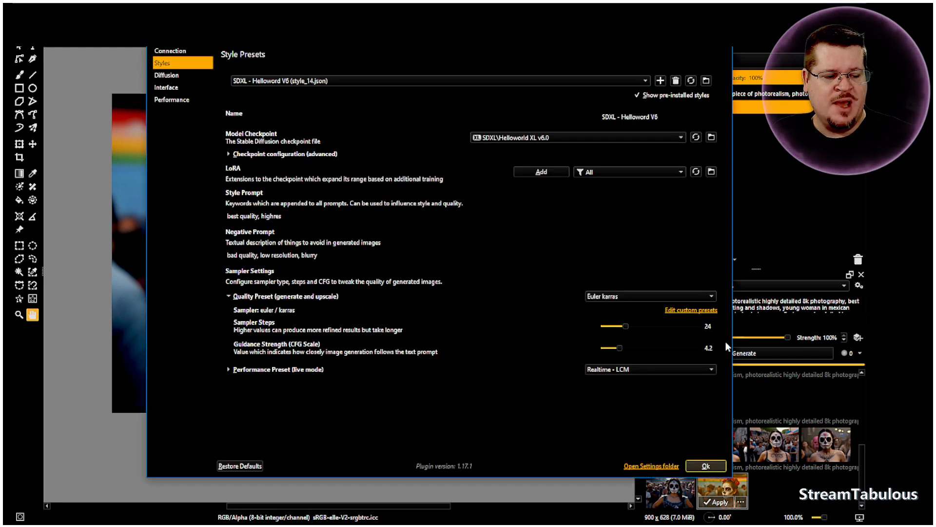
pyautogui.scroll(2, 627, 326)
pyautogui.moveTo(619, 347); pyautogui.dragTo(621, 347)
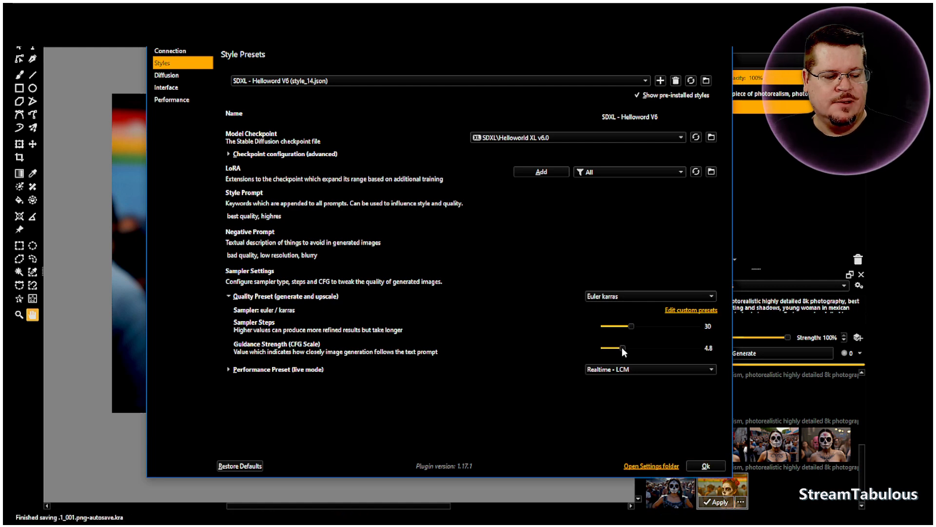
pyautogui.scroll(2, 621, 347)
pyautogui.click(706, 466)
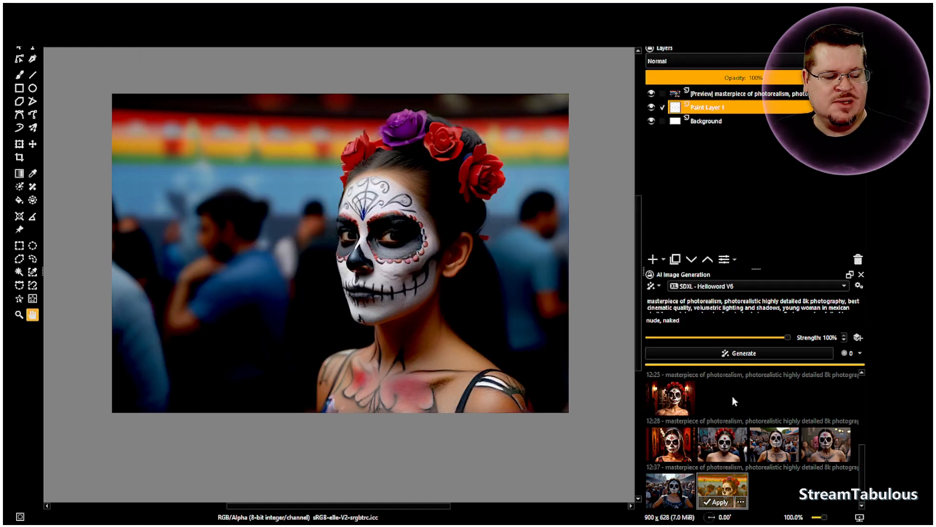
# - Generate another skull face image with the Helloword V6 style and preview the newest result in the 12:37 batch
pyautogui.click(744, 355)
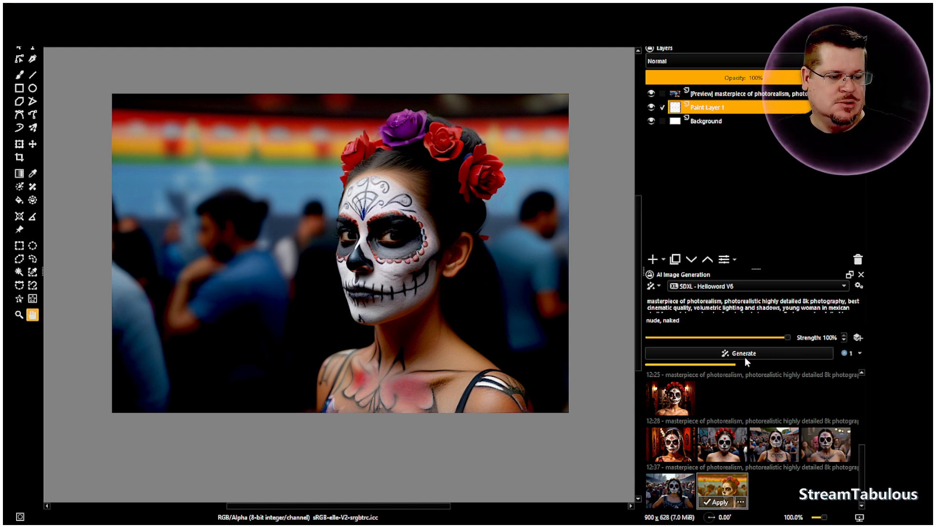
pyautogui.click(732, 493)
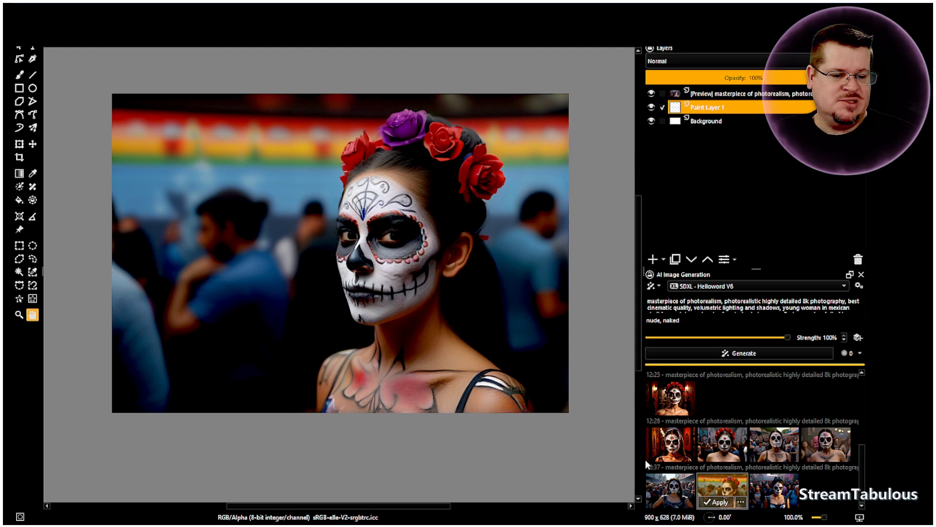
pyautogui.click(786, 493)
# - Check the Helloword V6 sampler steps and guidance strength again, and save an incremental version of the image
pyautogui.click(853, 287)
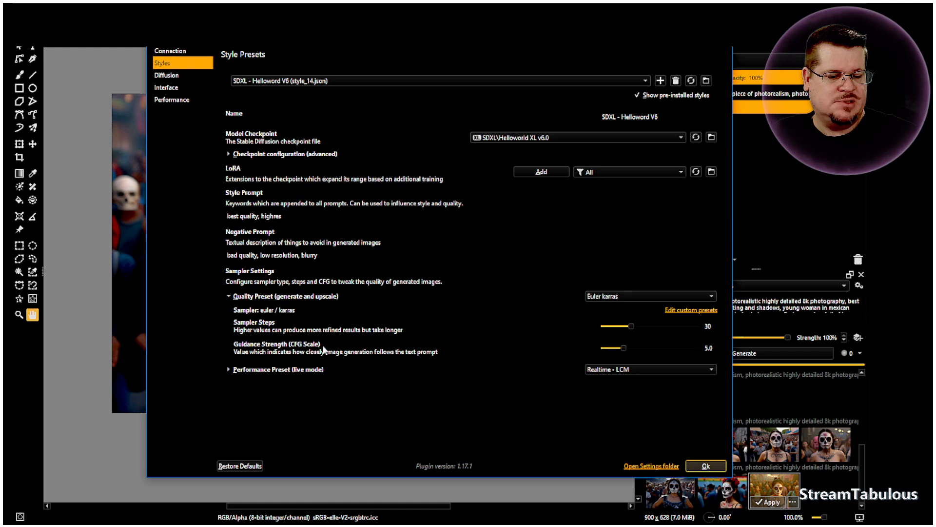
pyautogui.click(706, 466)
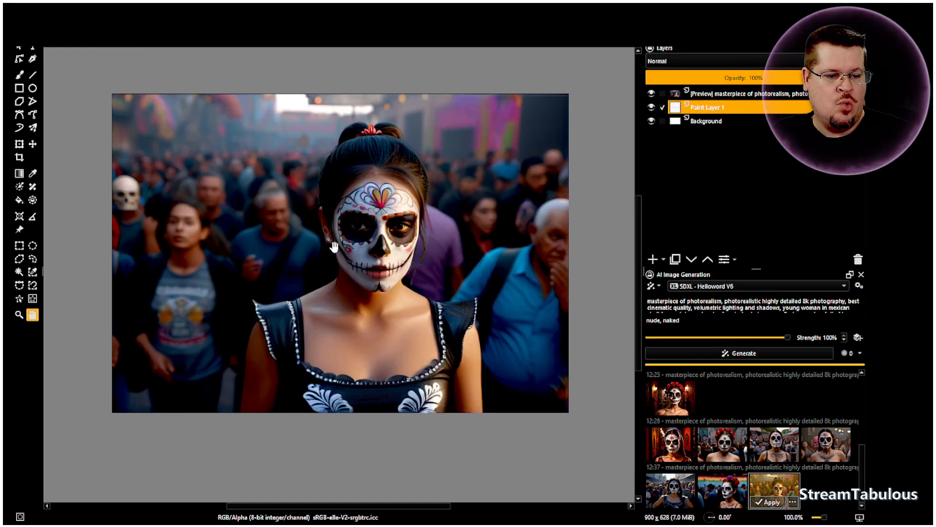
pyautogui.hotkey('alt', 'f')
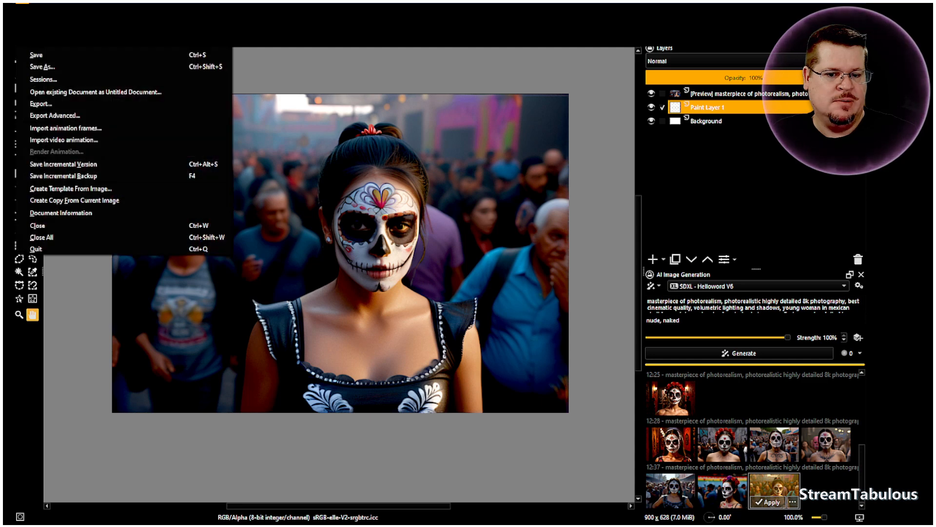
pyautogui.click(99, 164)
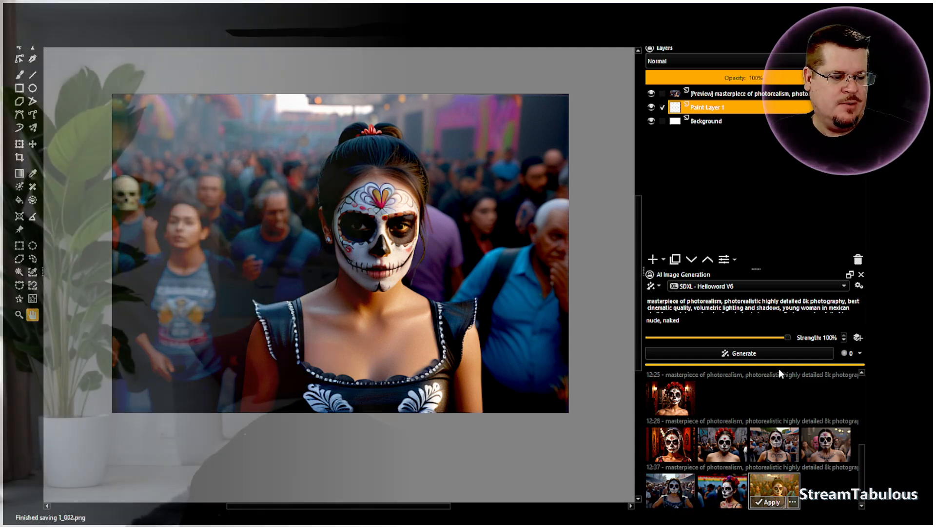